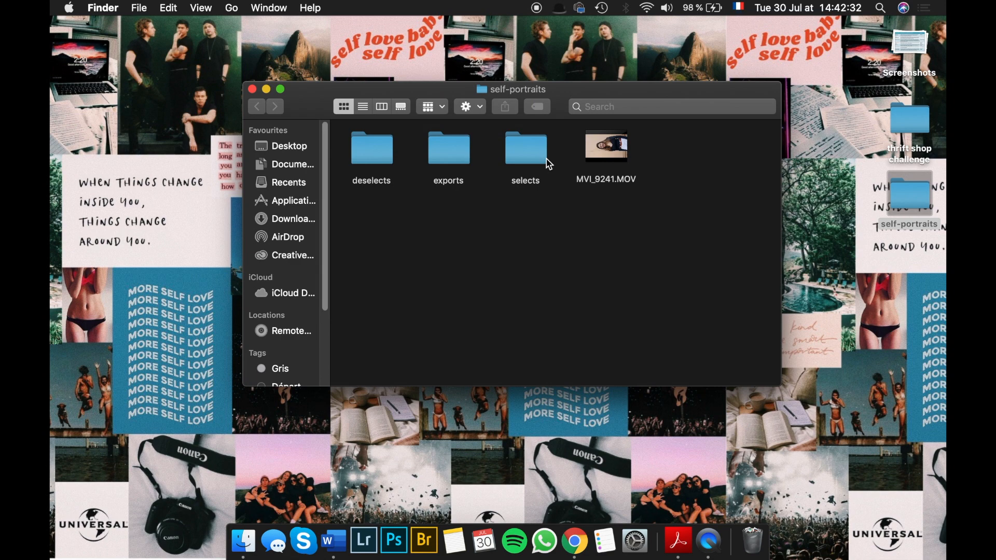
# - Look through the deselects, exports and selects subfolders of self-portraits, and close the folder window
pyautogui.doubleClick(362, 145)
pyautogui.scroll(-15, 419, 204)
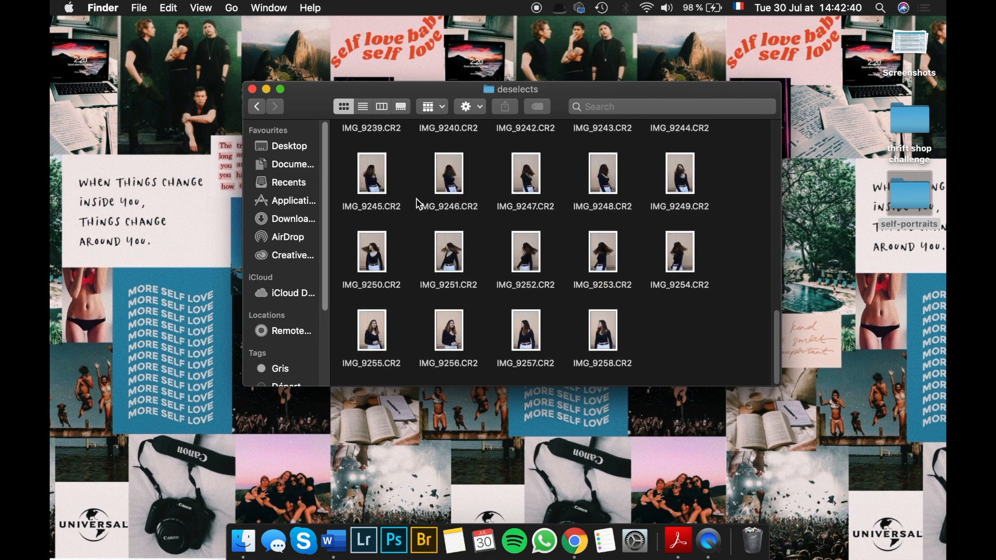
pyautogui.scroll(5, 419, 204)
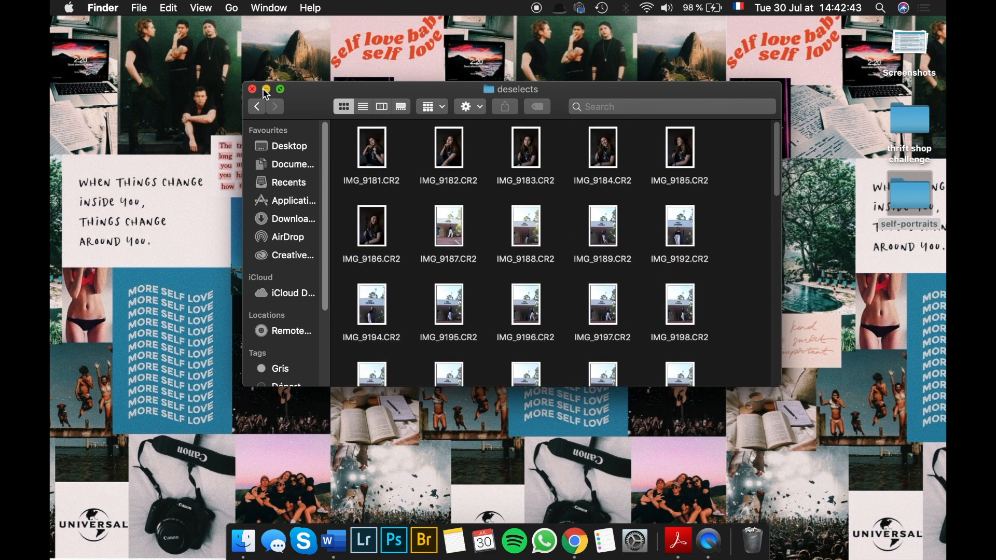
pyautogui.click(258, 107)
pyautogui.doubleClick(463, 148)
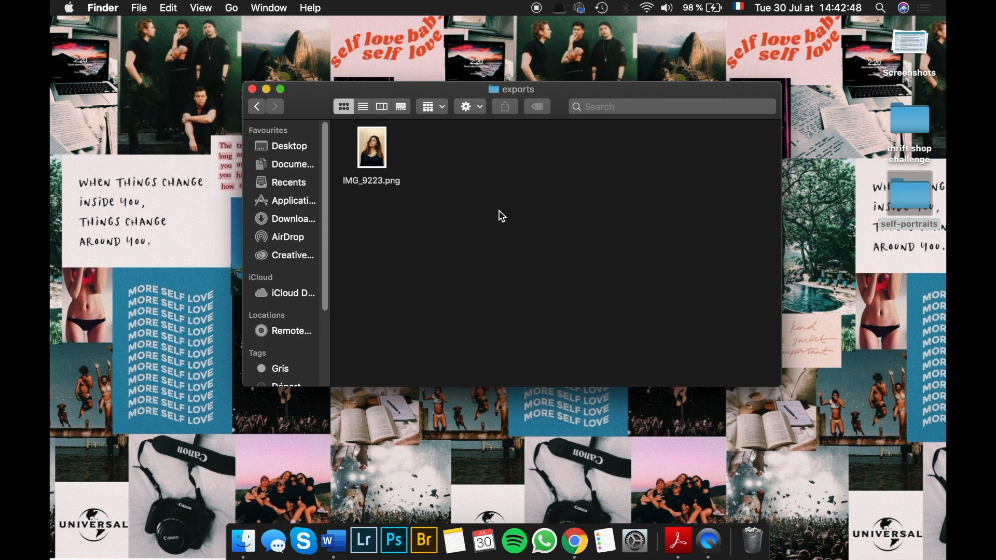
pyautogui.click(257, 106)
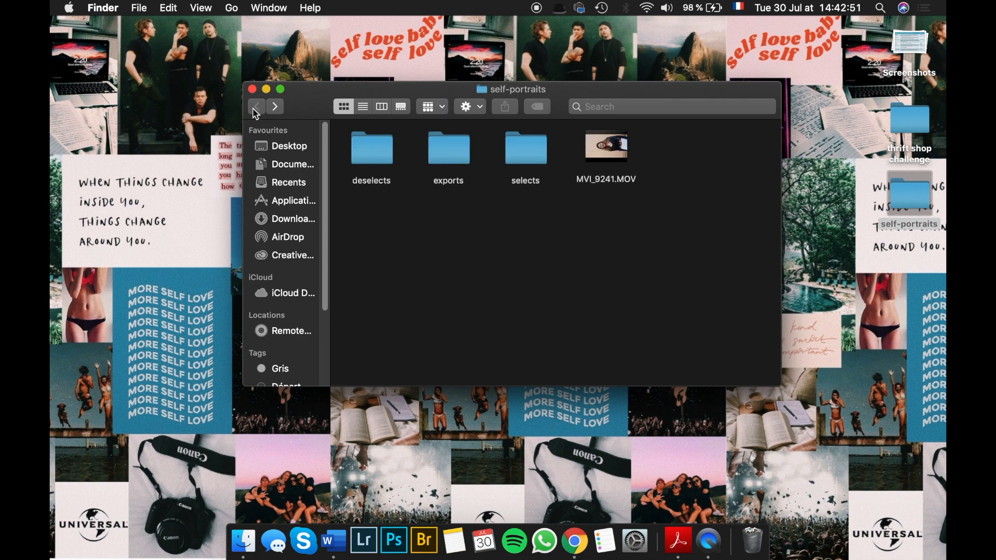
pyautogui.doubleClick(530, 157)
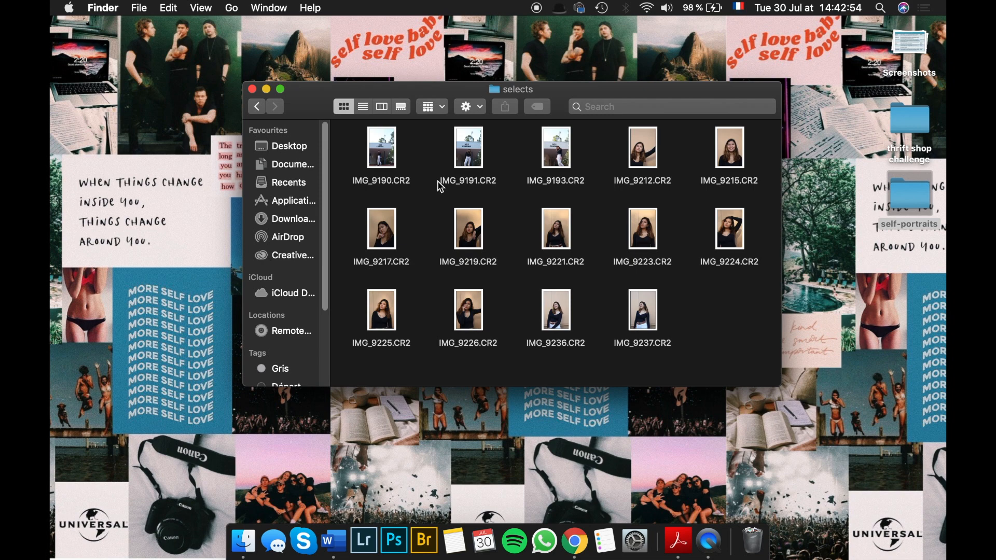
pyautogui.click(256, 107)
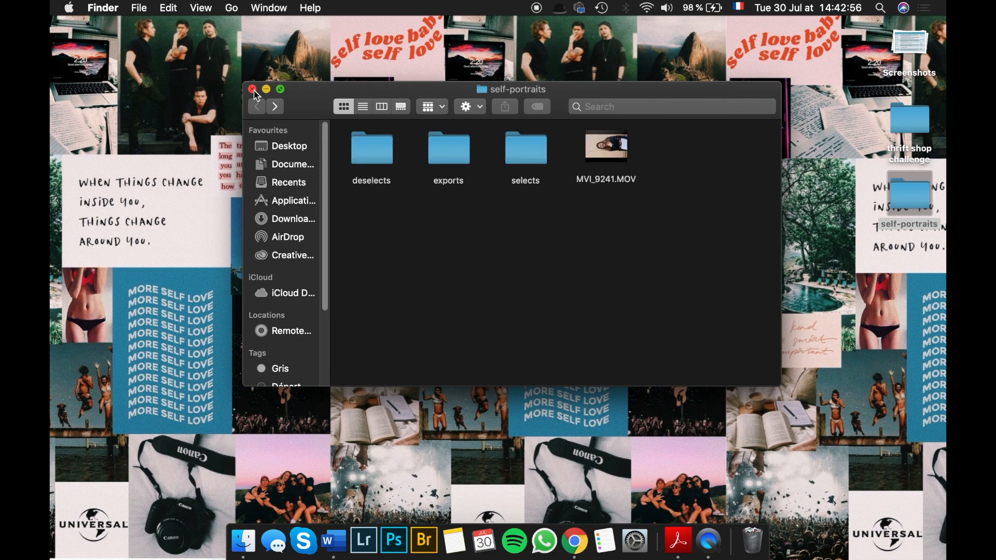
pyautogui.click(254, 89)
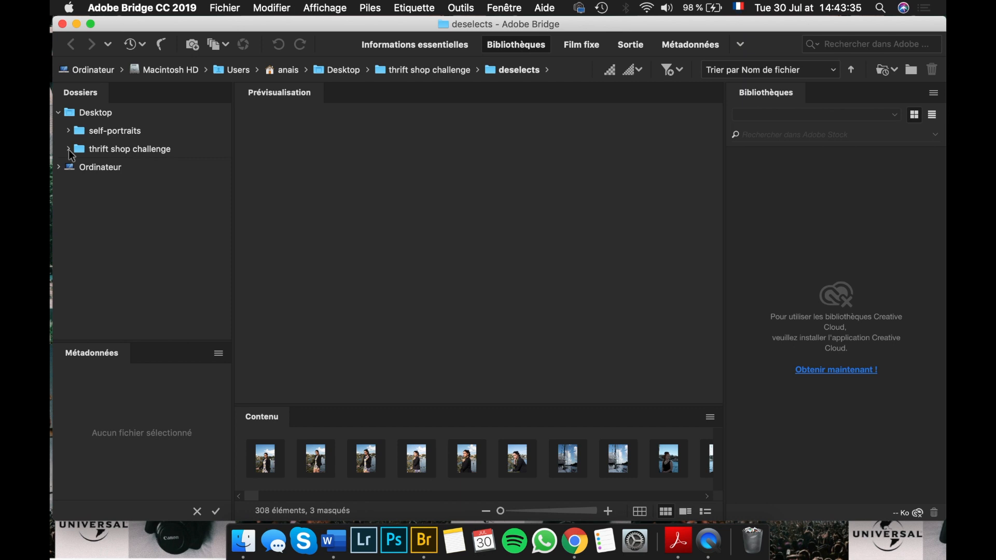
# - Switch to Adobe Bridge, open the deselects folder inside self-portraits and enlarge the photo preview area
pyautogui.click(121, 130)
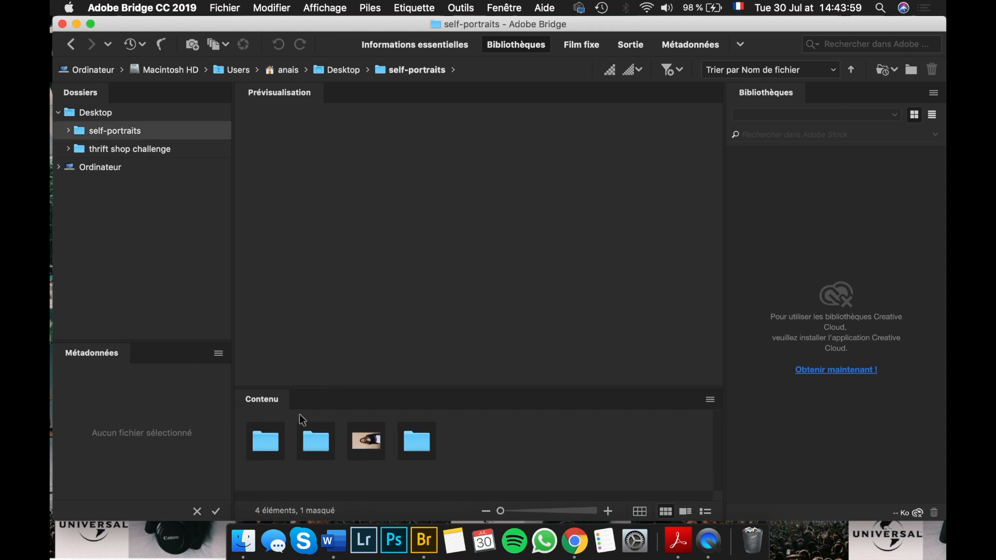
pyautogui.click(278, 440)
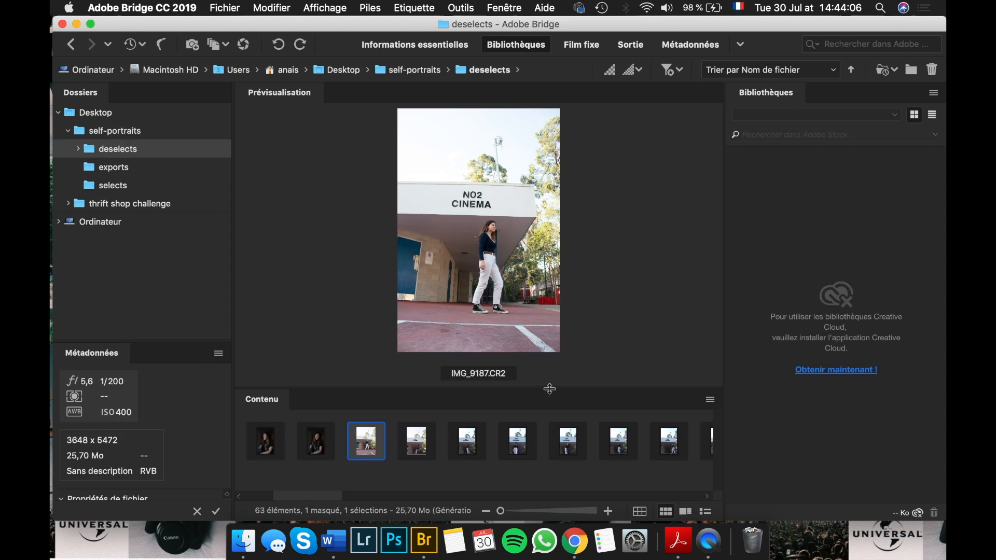
pyautogui.moveTo(546, 433); pyautogui.dragTo(565, 414)
# - Page through the deselects photos in the preview and give one of the cinema walking shots a one-star rating
pyautogui.press('Right')
pyautogui.press('Right')
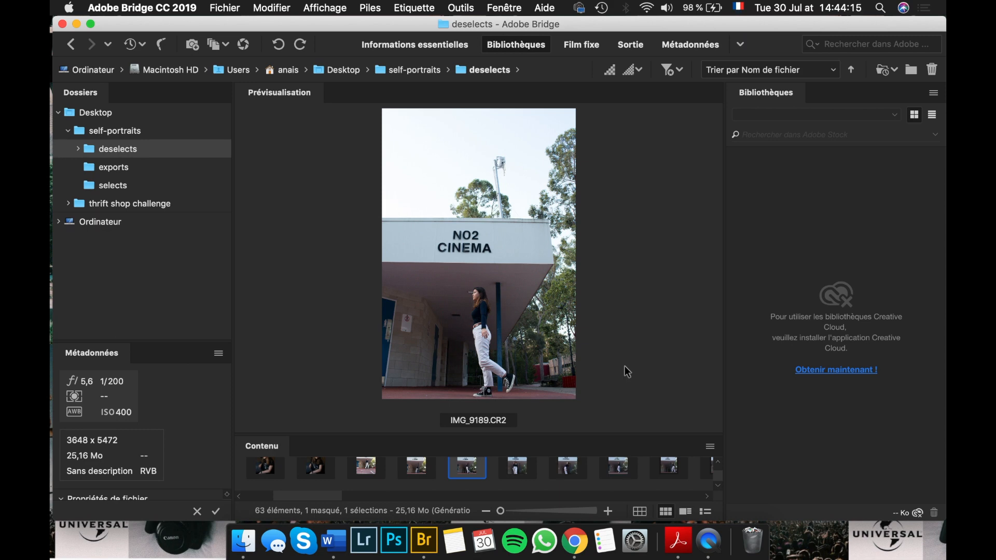
pyautogui.press('Right')
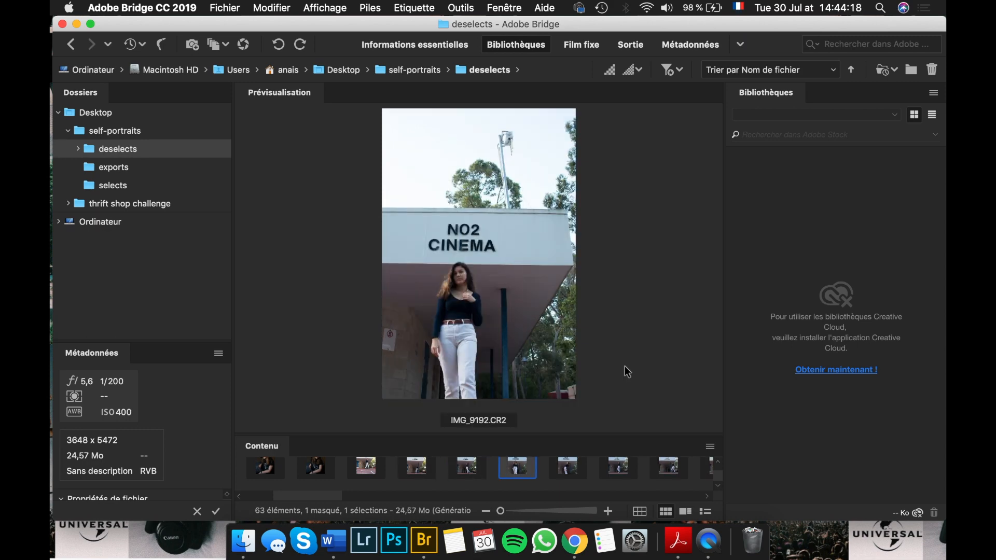
pyautogui.press('Right')
pyautogui.press('Right')
pyautogui.press('Right')
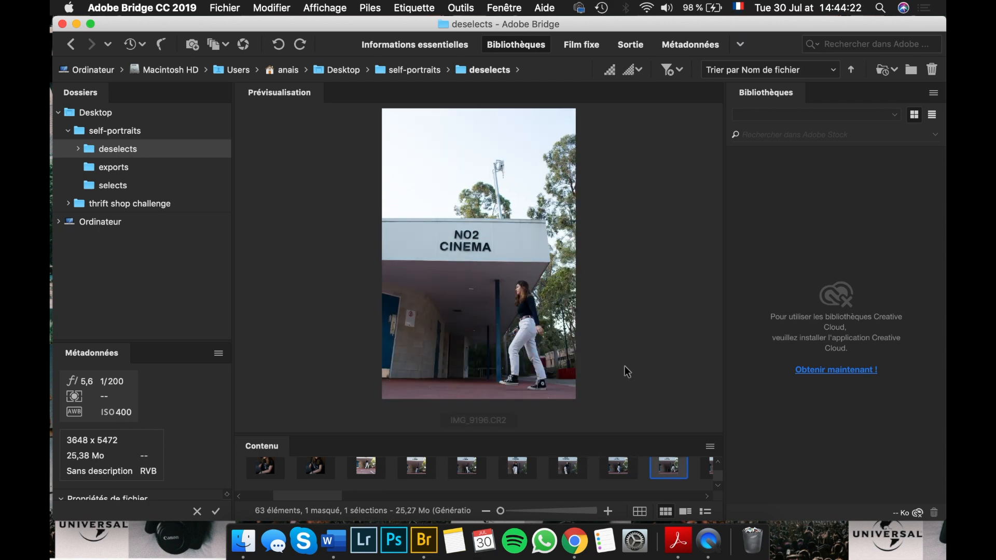
pyautogui.press('Right')
pyautogui.press('Right')
pyautogui.press('Right')
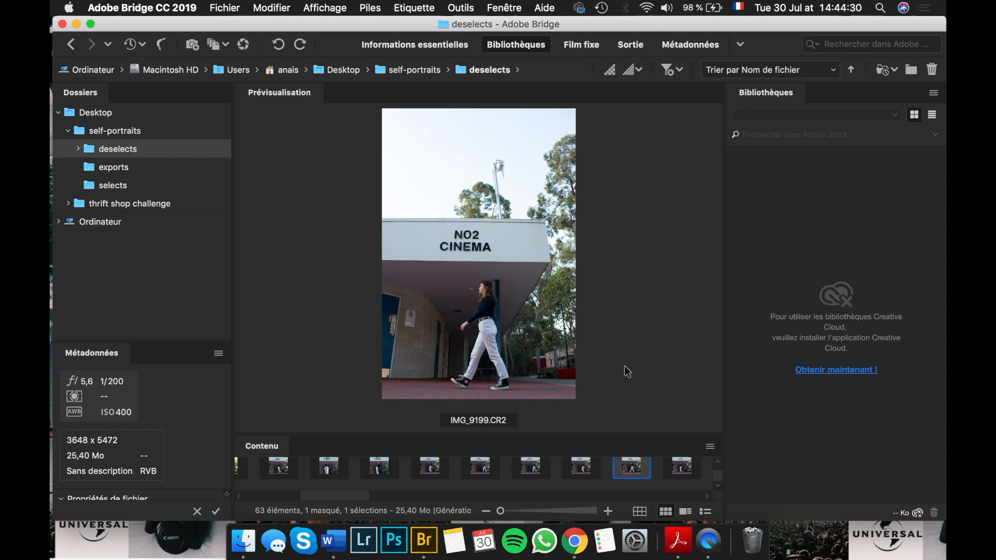
pyautogui.press('super+1')
pyautogui.press('Right')
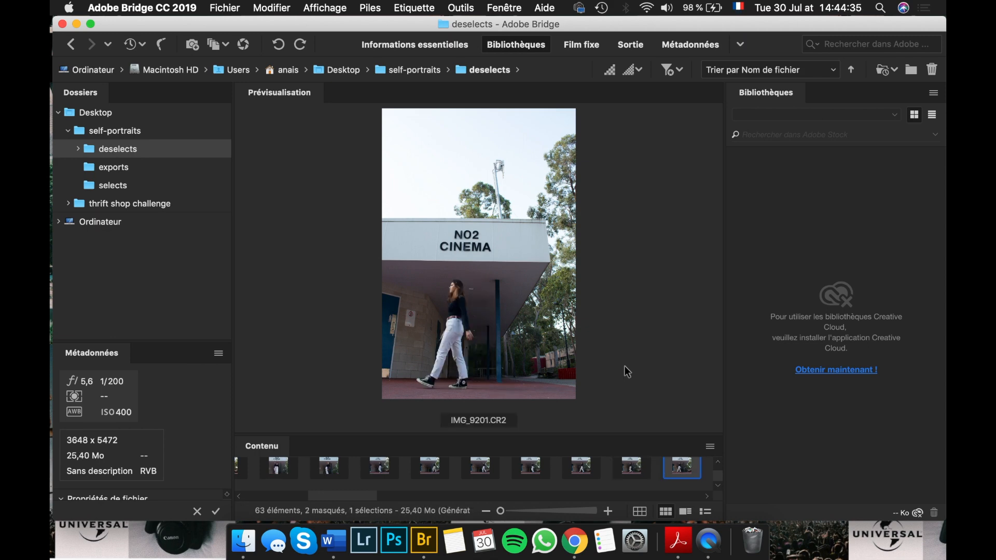
pyautogui.press('Right')
pyautogui.press('Right')
pyautogui.press('Right')
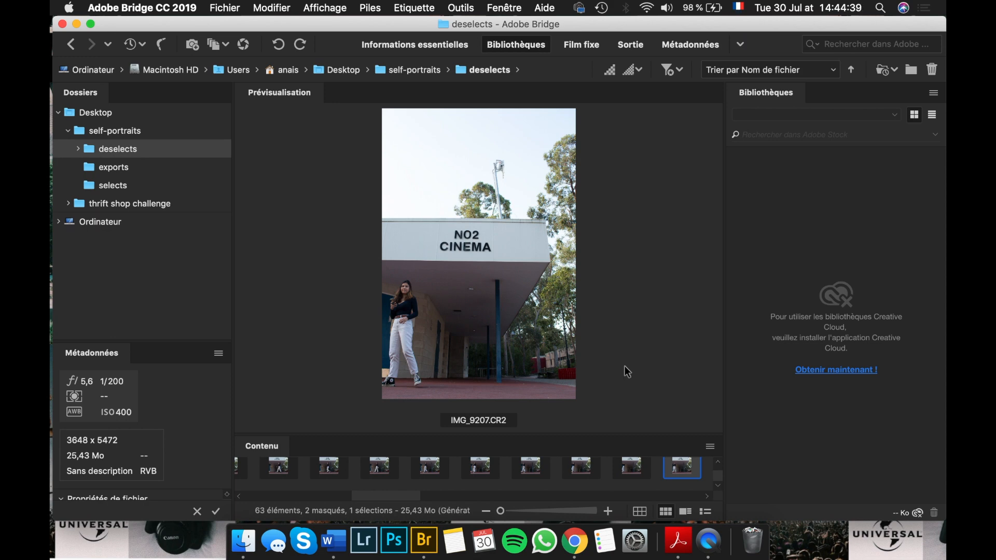
# - Filter the deselects folder to photos with one star or more, and close the Bridge window
pyautogui.click(673, 72)
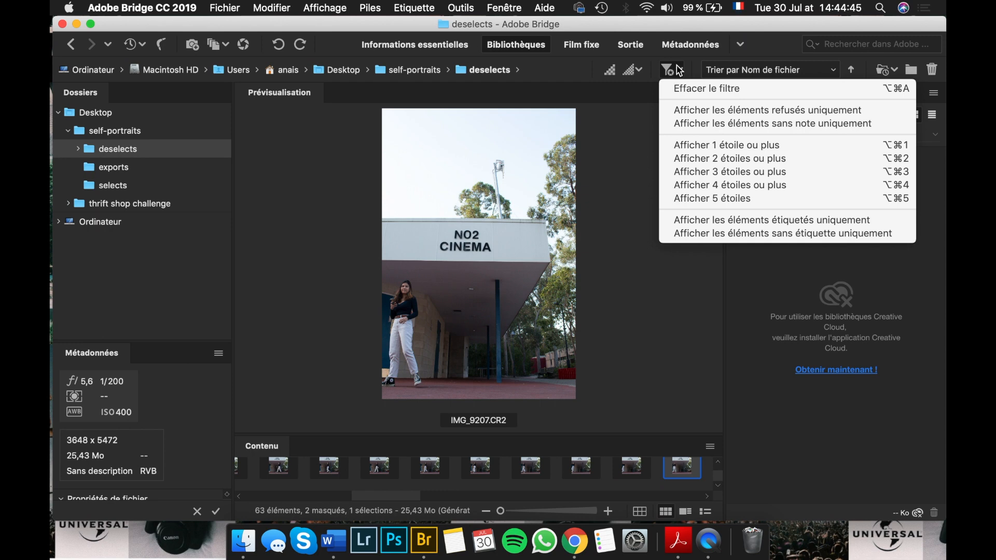
pyautogui.click(682, 148)
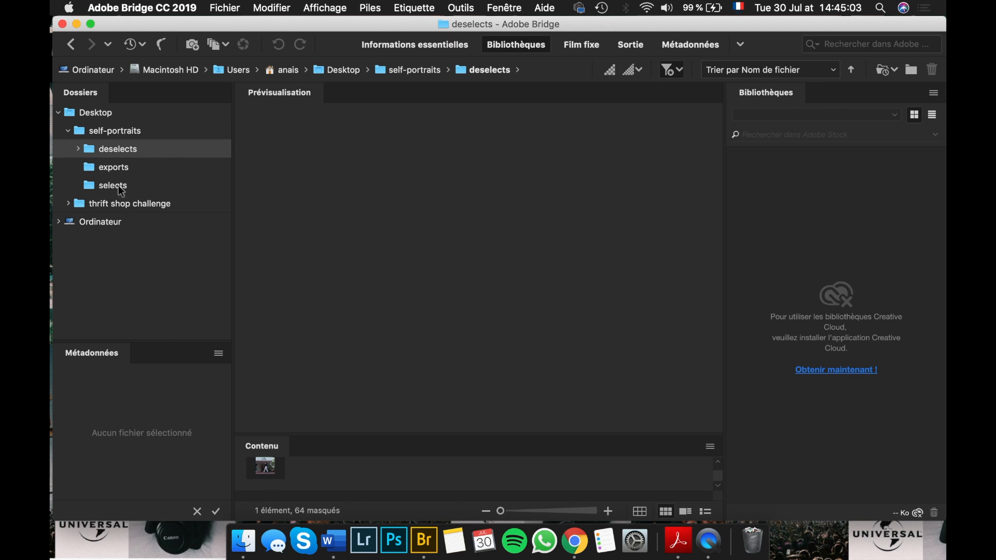
pyautogui.click(62, 25)
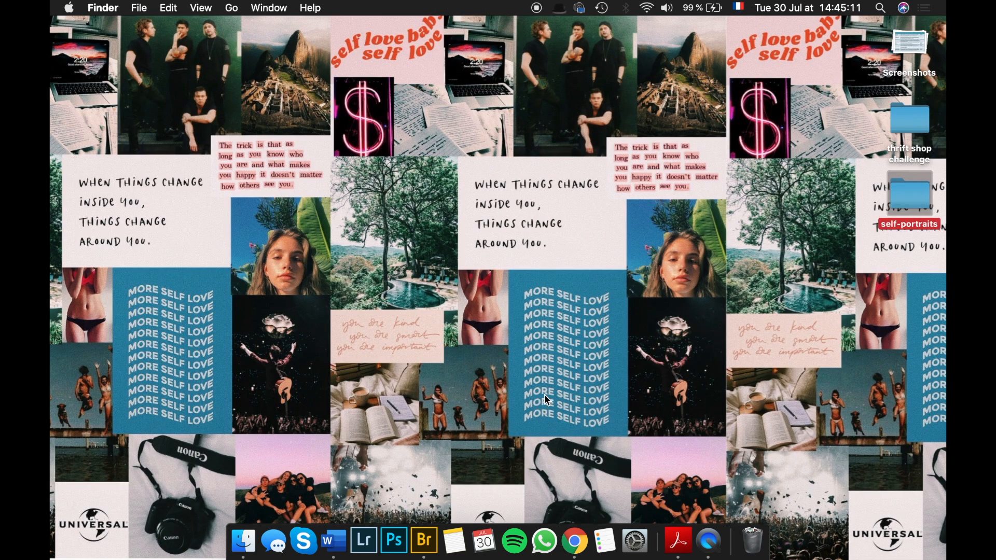
# - Switch to Lightroom and open the first cinema photo, IMG_9190.CR2, from the Library in the Develop module
pyautogui.click(363, 540)
pyautogui.click(538, 62)
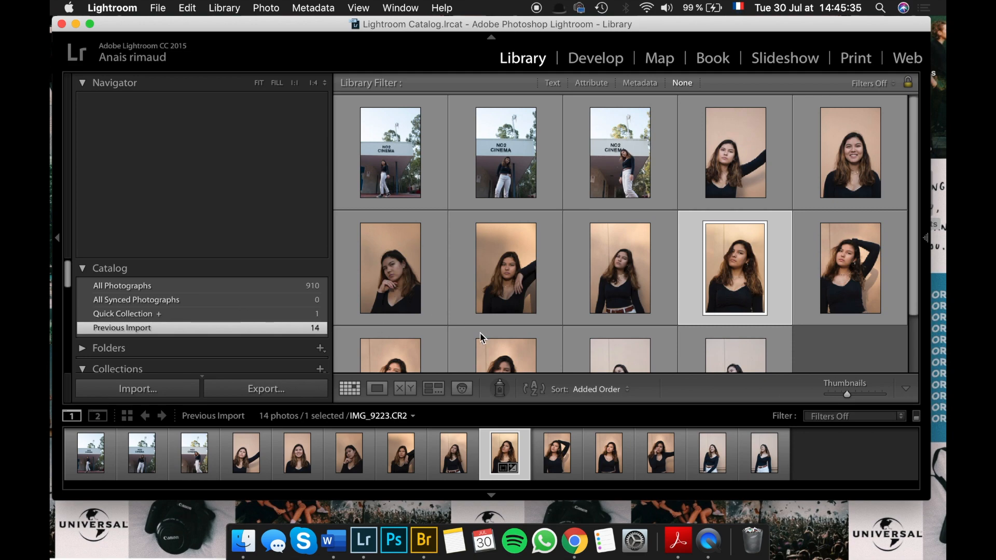
pyautogui.click(397, 159)
pyautogui.press('d')
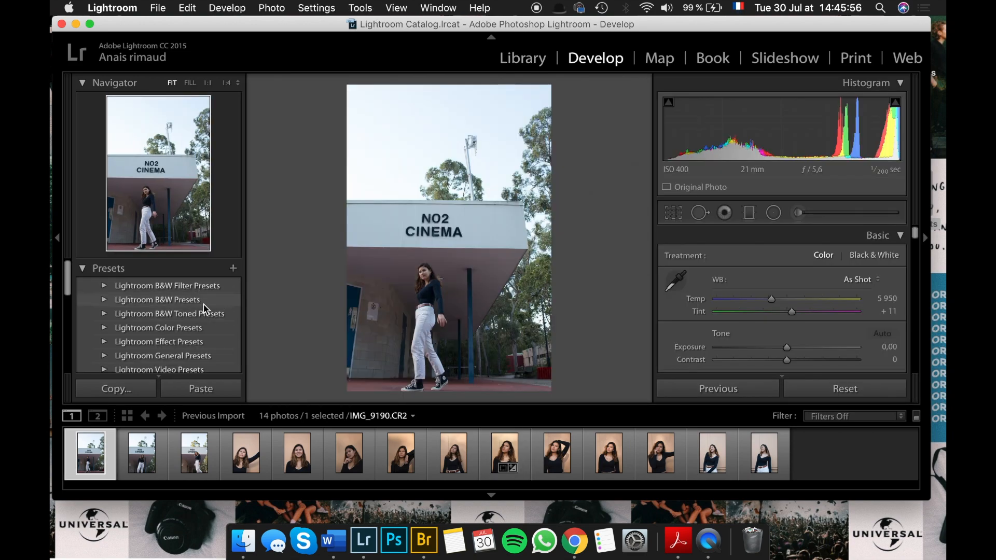
# - Try the sunny outdoor day preset on IMG_9190.CR2 and reset the photo's develop settings
pyautogui.scroll(-10, 200, 322)
pyautogui.scroll(-1, 199, 326)
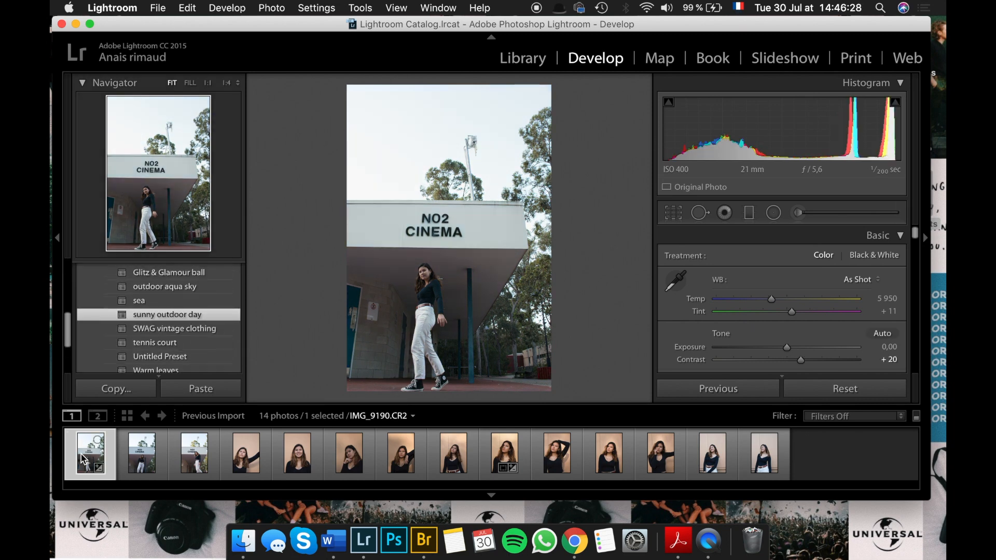
pyautogui.rightClick(83, 459)
pyautogui.moveTo(151, 363)
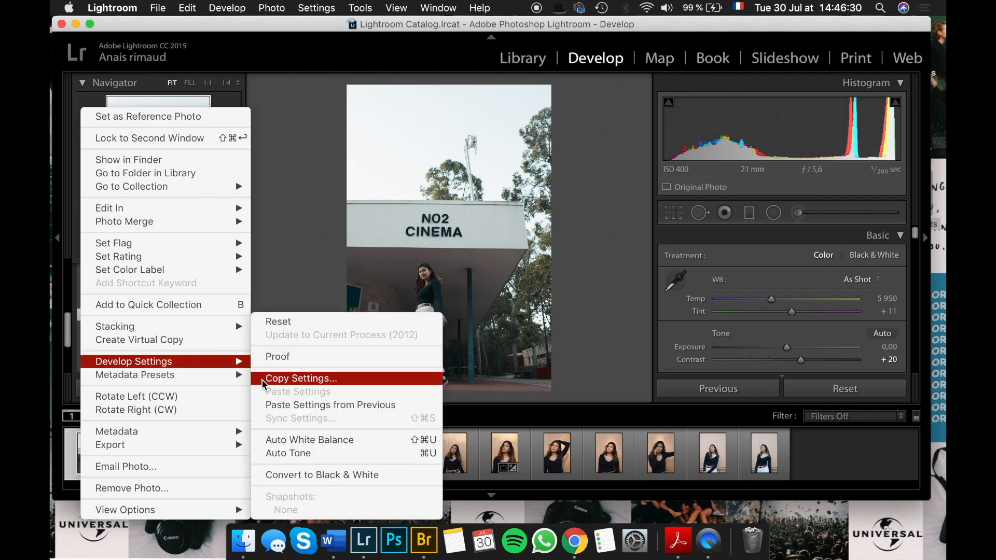
pyautogui.click(301, 378)
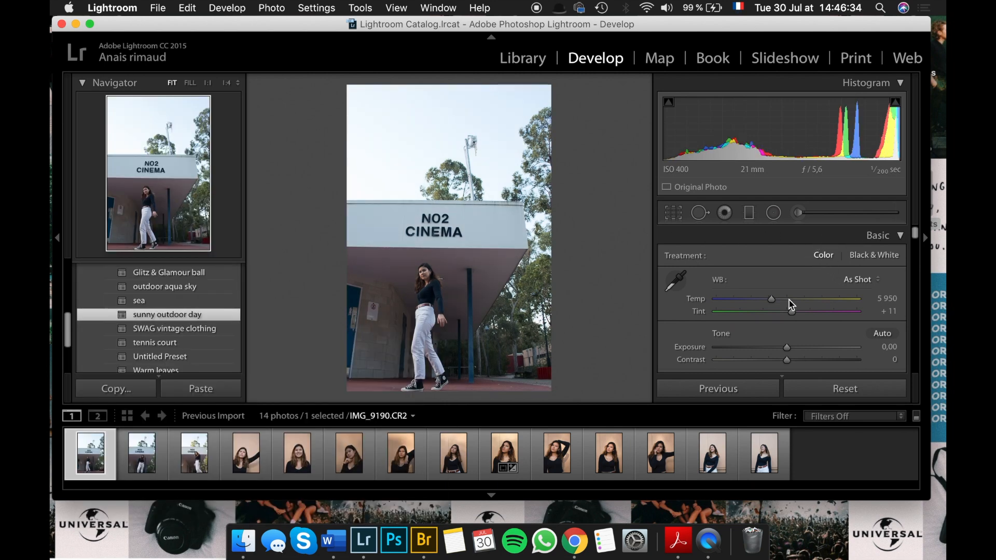
# - Set the photo's tint to +15, exposure to +0,30, contrast to +10, highlights to +9, shadows to +11, whites to +14 and blacks to +11
pyautogui.scroll(-3, 918, 243)
pyautogui.scroll(1, 918, 243)
pyautogui.moveTo(773, 251); pyautogui.dragTo(778, 251)
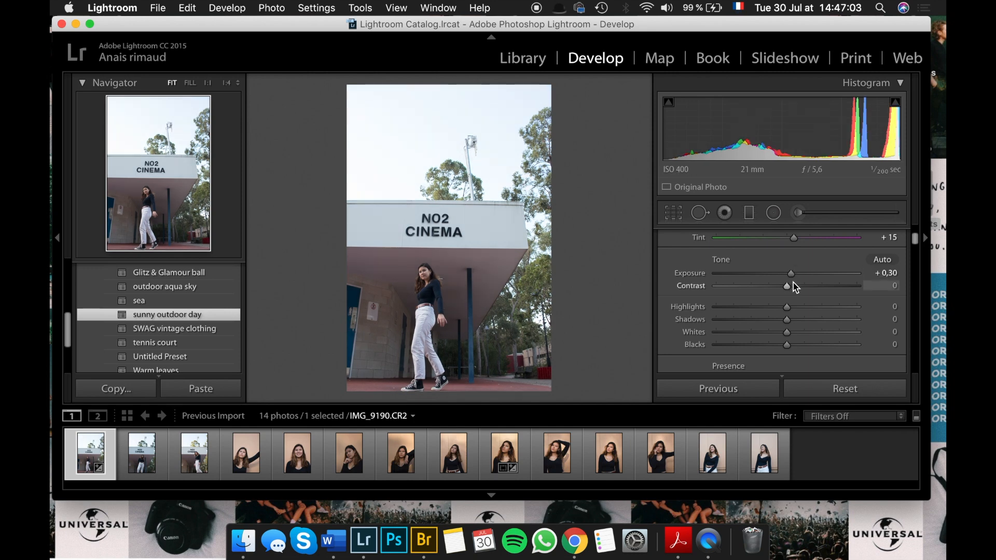
pyautogui.moveTo(789, 284); pyautogui.dragTo(794, 347)
# - Set the shadows tint in the camera calibration settings to −2
pyautogui.moveTo(914, 240); pyautogui.dragTo(915, 363)
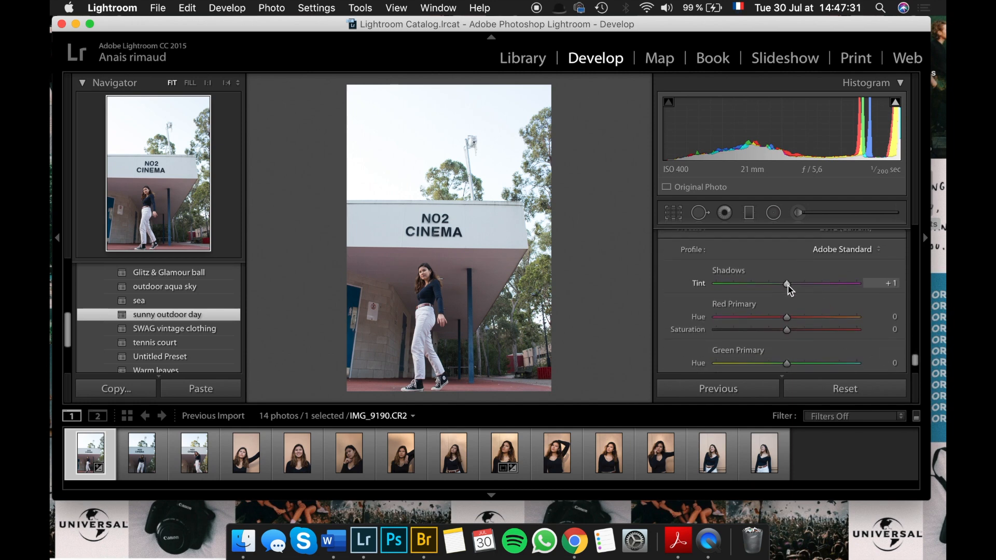
pyautogui.moveTo(783, 284); pyautogui.dragTo(788, 289)
# - Try the red primary hue at −12, +100 and −2, inspecting the effect on the woman's face at 1:1
pyautogui.moveTo(787, 317); pyautogui.dragTo(789, 318)
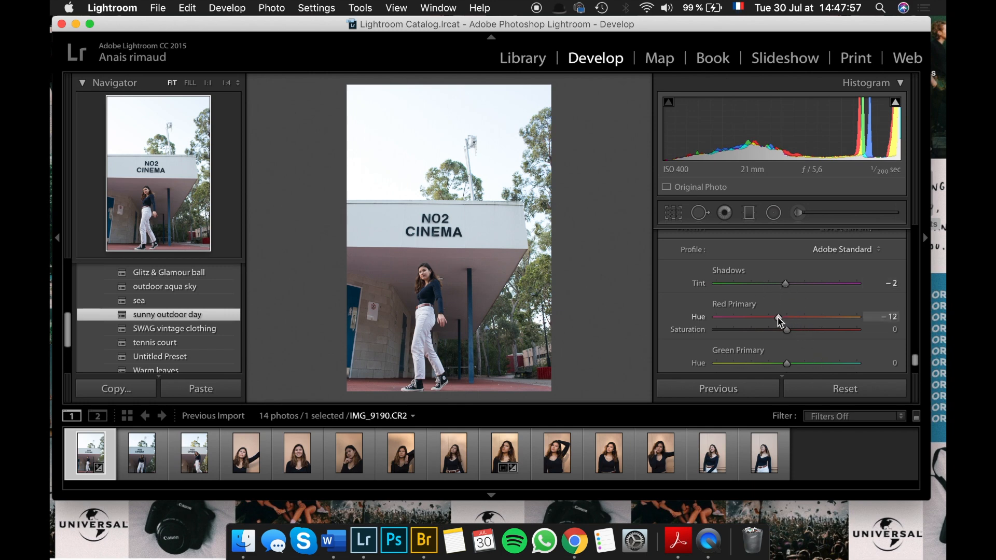
pyautogui.moveTo(778, 316)
pyautogui.mouseDown()
pyautogui.moveTo(792, 322)
pyautogui.moveTo(777, 323)
pyautogui.mouseUp()
pyautogui.moveTo(787, 322); pyautogui.dragTo(861, 323)
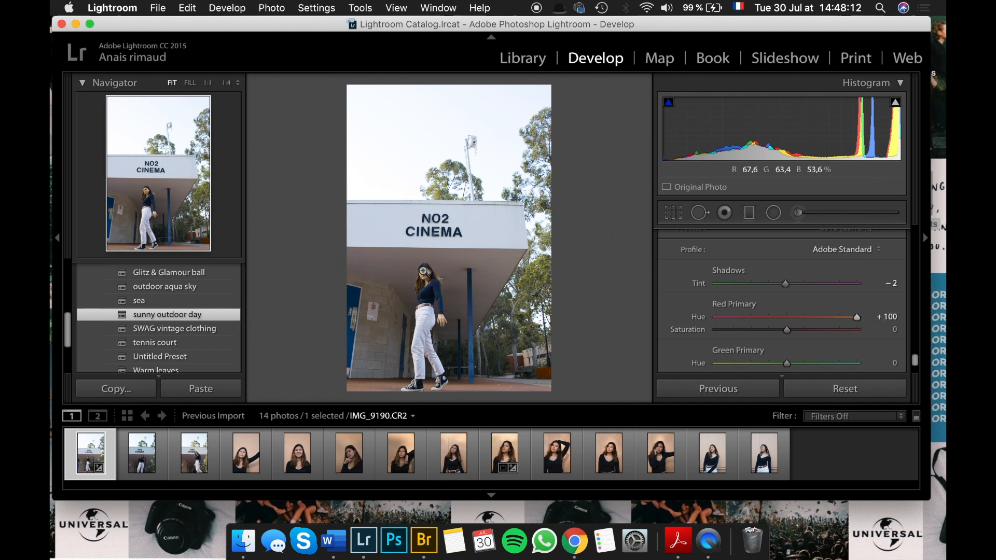
pyautogui.press('z')
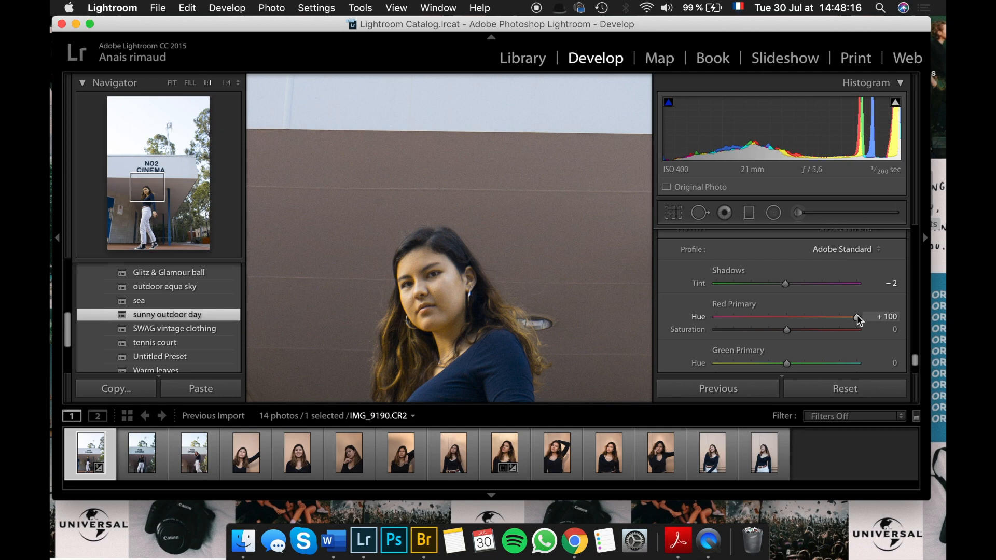
pyautogui.moveTo(826, 322); pyautogui.dragTo(785, 318)
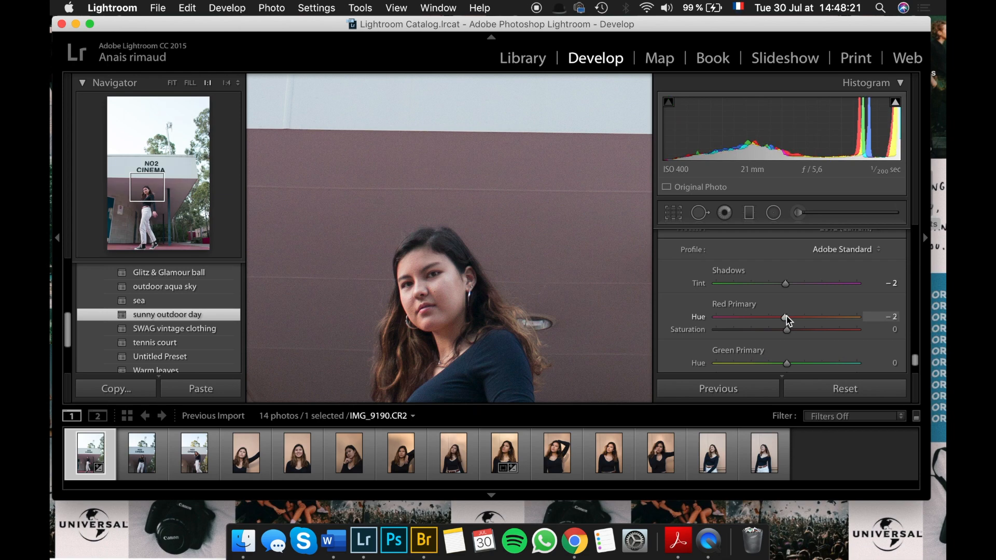
# - Return to the full photo view and set the red primary hue to −4 and its saturation to −8
pyautogui.moveTo(498, 248); pyautogui.dragTo(498, 250)
pyautogui.click(501, 250)
pyautogui.click(505, 242)
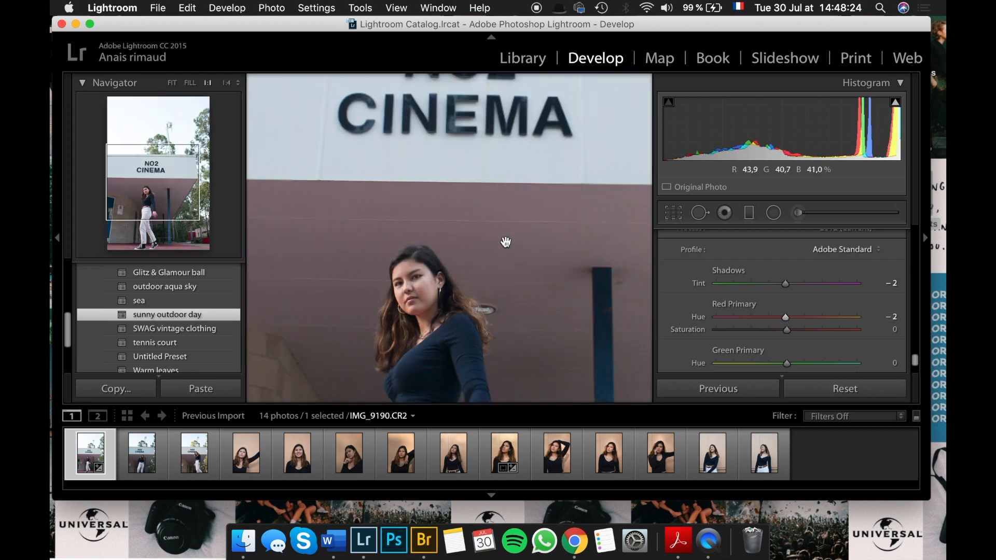
pyautogui.click(507, 253)
pyautogui.click(508, 248)
pyautogui.click(513, 252)
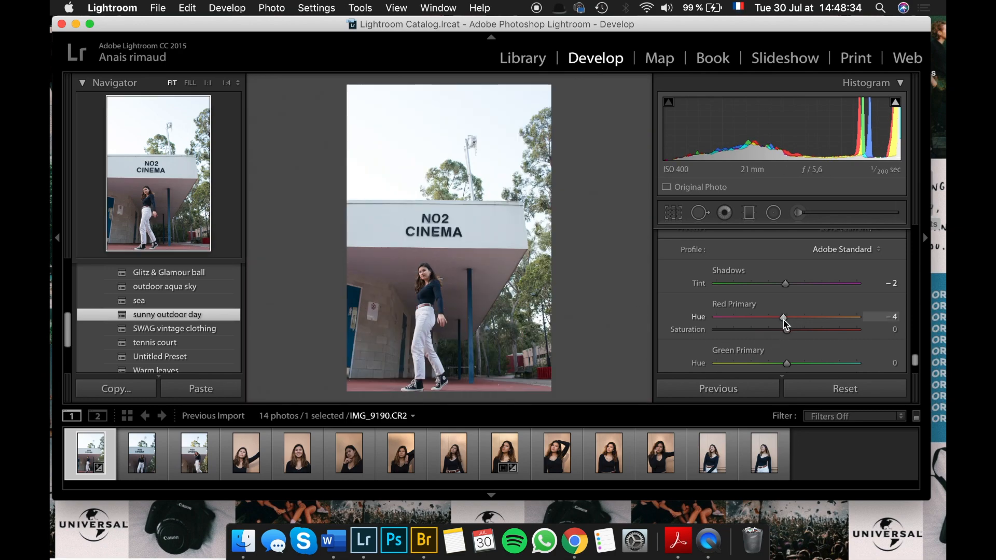
pyautogui.moveTo(785, 330); pyautogui.dragTo(778, 330)
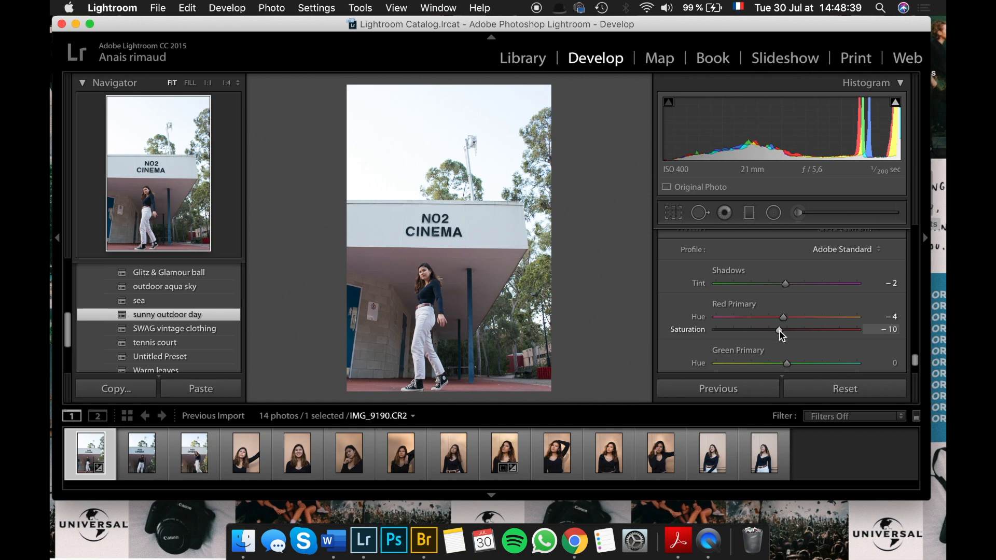
# - Set the green primary hue to +1 and saturation to −5, and shift the blue primary hue toward teal
pyautogui.scroll(-3, 917, 373)
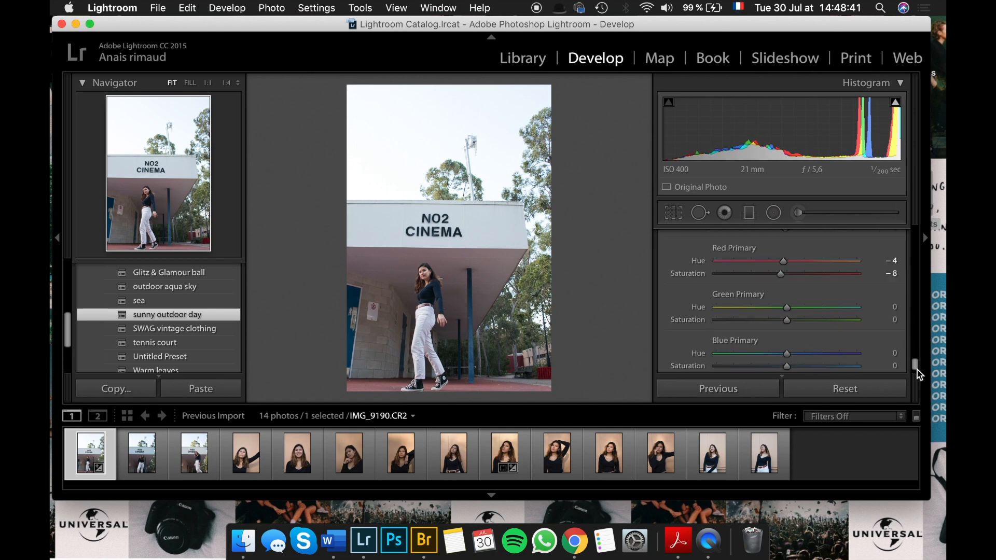
pyautogui.moveTo(788, 298); pyautogui.dragTo(788, 299)
pyautogui.moveTo(786, 310); pyautogui.dragTo(783, 310)
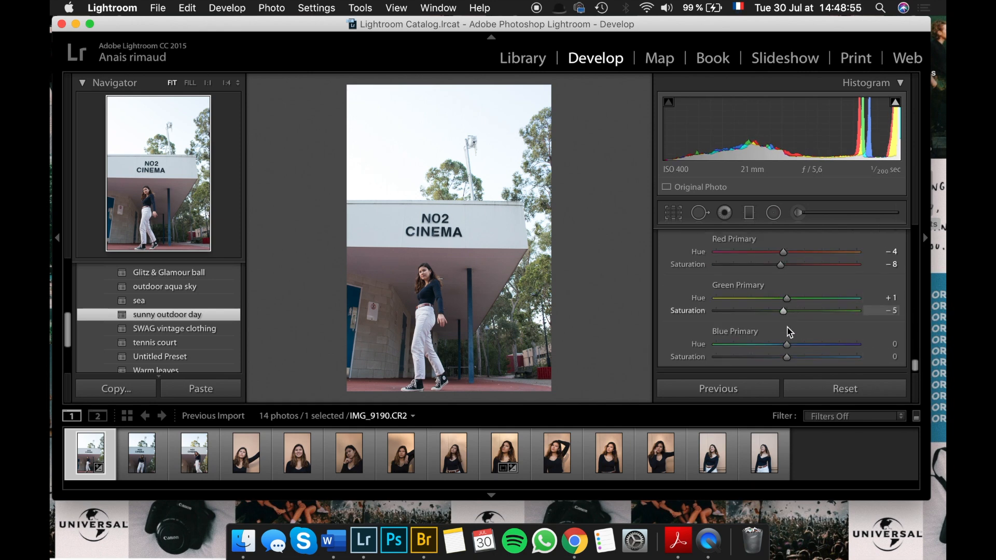
pyautogui.moveTo(786, 344); pyautogui.dragTo(772, 363)
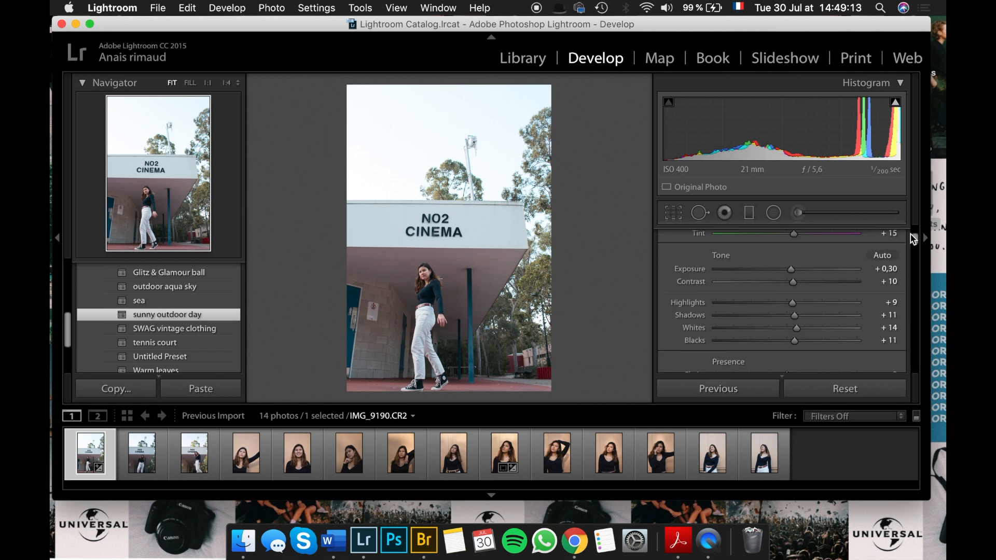
# - Add shadow, midtone and highlight points to the RGB tone curve, slightly lowering the shadow point and raising the highlight point
pyautogui.moveTo(913, 236)
pyautogui.mouseDown()
pyautogui.moveTo(912, 227)
pyautogui.moveTo(913, 251)
pyautogui.mouseUp()
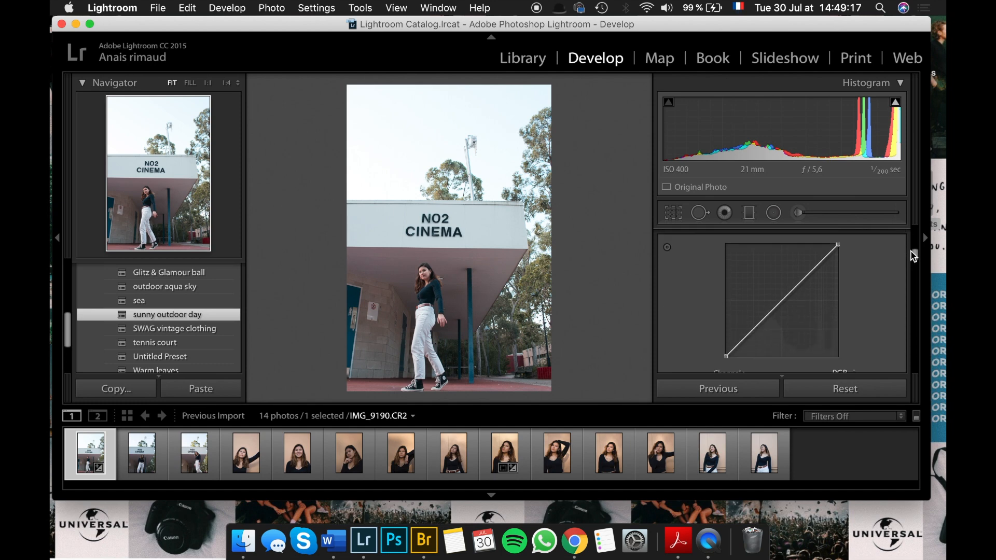
pyautogui.click(751, 345)
pyautogui.click(785, 314)
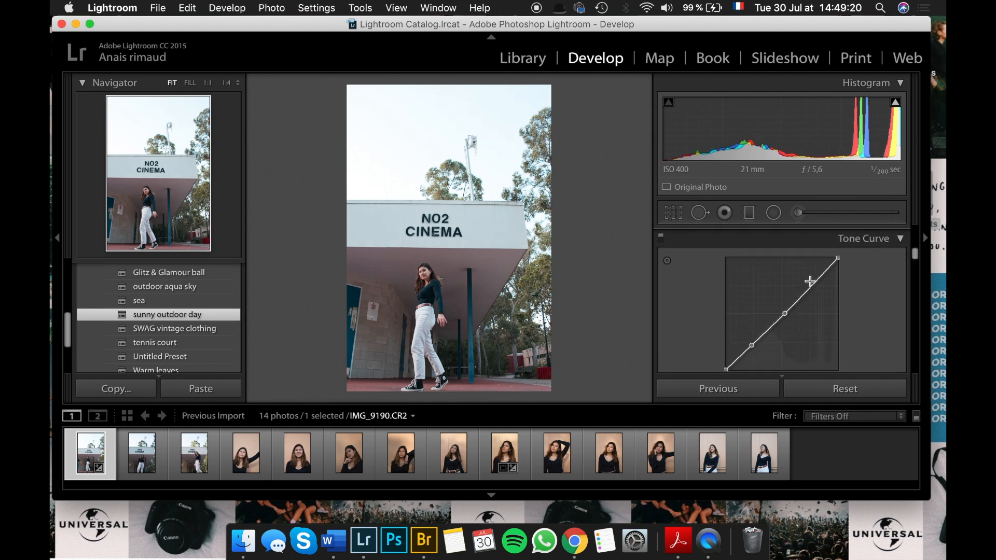
pyautogui.click(814, 282)
pyautogui.moveTo(751, 345); pyautogui.dragTo(753, 346)
pyautogui.moveTo(814, 282); pyautogui.dragTo(814, 280)
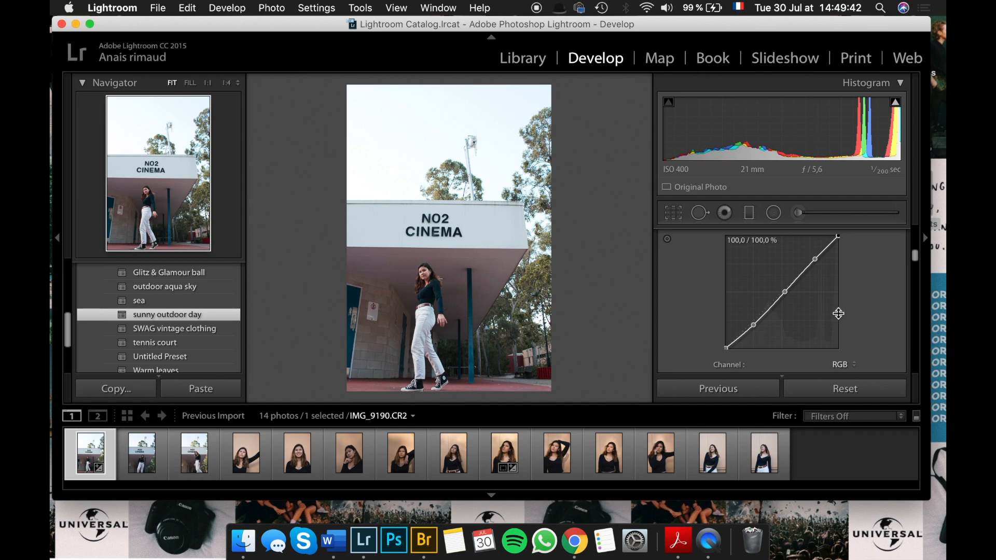
# - Raise the curve's shadow, midtone and highlight points slightly, pull the white end down and lift the black end for a faded look
pyautogui.moveTo(753, 325); pyautogui.dragTo(753, 322)
pyautogui.moveTo(815, 259); pyautogui.dragTo(816, 257)
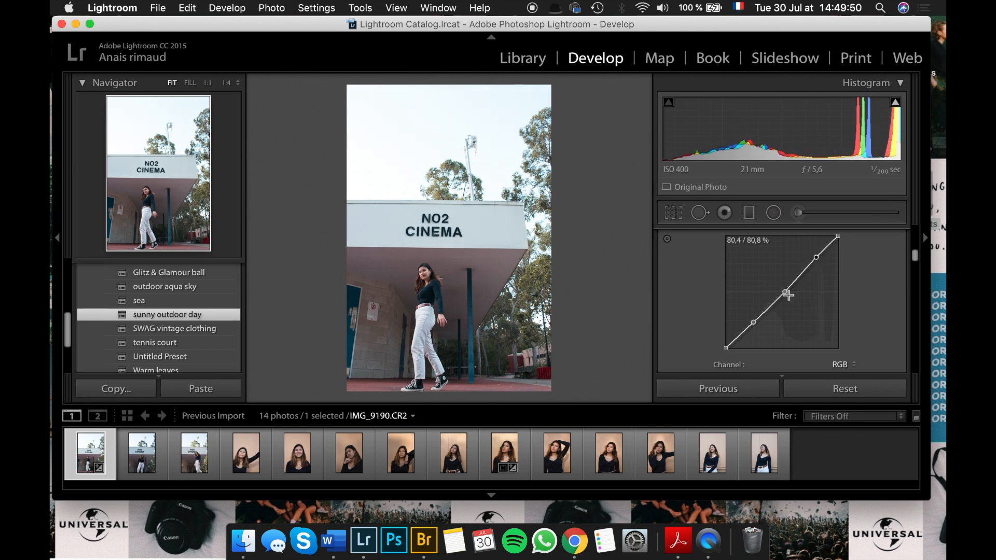
pyautogui.moveTo(785, 290); pyautogui.dragTo(785, 286)
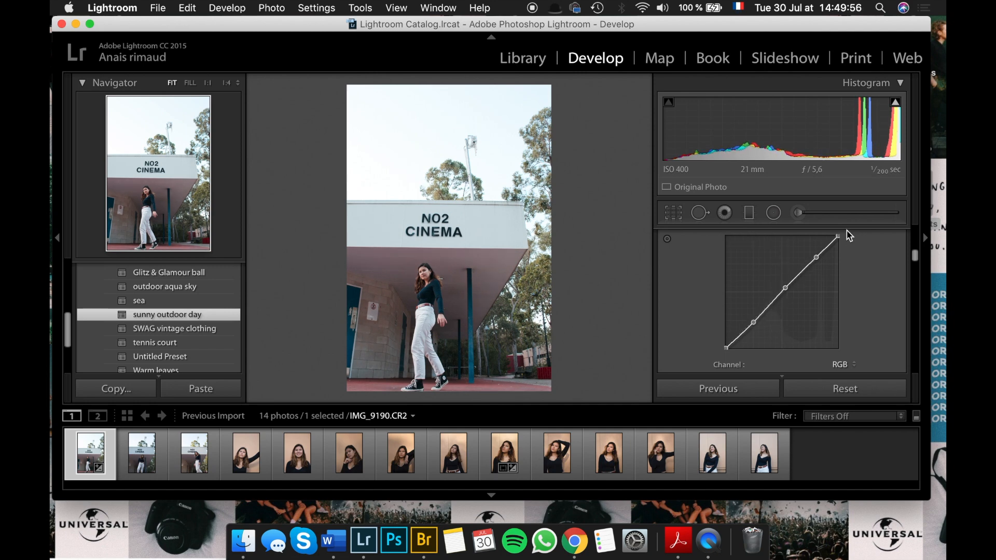
pyautogui.moveTo(837, 236); pyautogui.dragTo(842, 238)
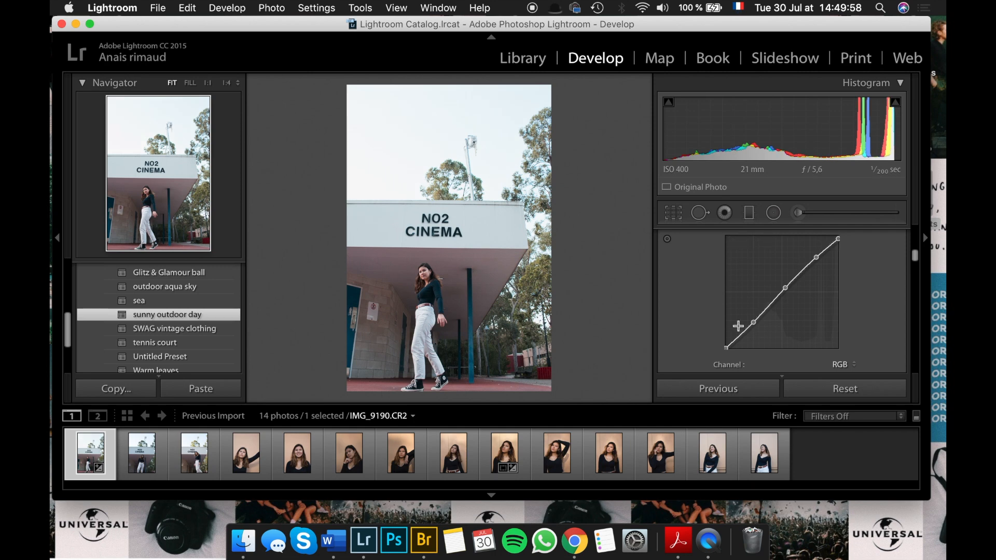
pyautogui.moveTo(726, 347); pyautogui.dragTo(723, 345)
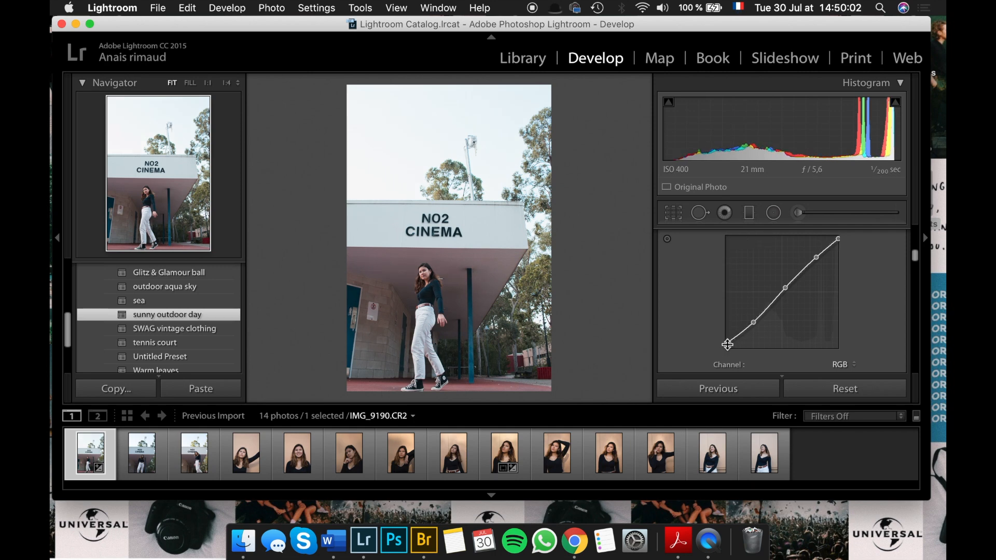
# - Compare the before and after versions side by side, and inspect the edited cinema photo in full screen
pyautogui.press('y')
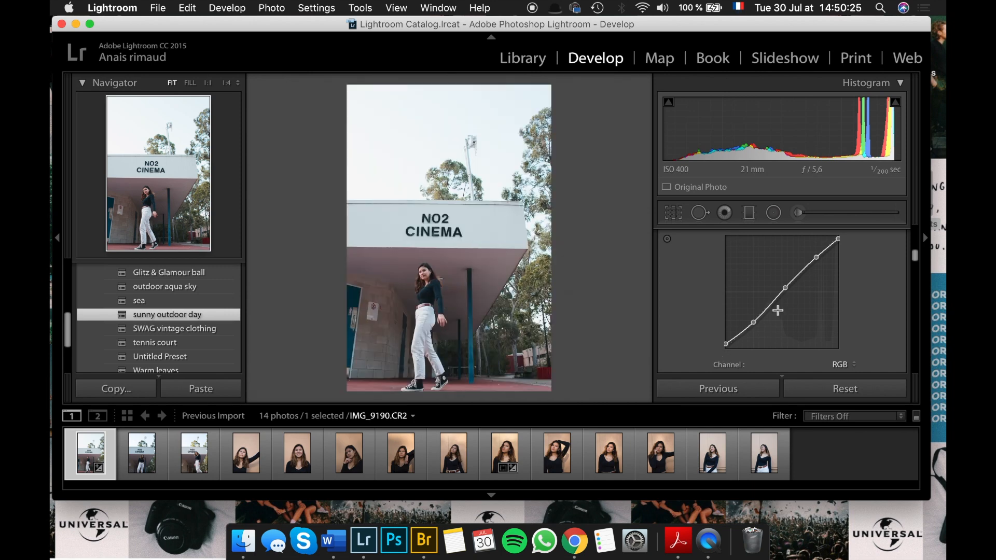
pyautogui.press('y')
pyautogui.press('y')
pyautogui.press('y')
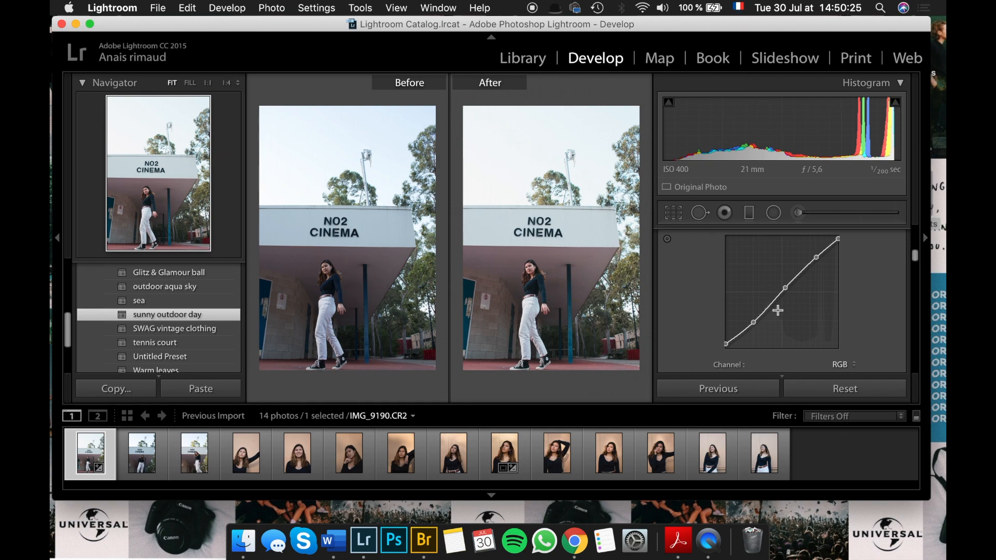
pyautogui.press('y')
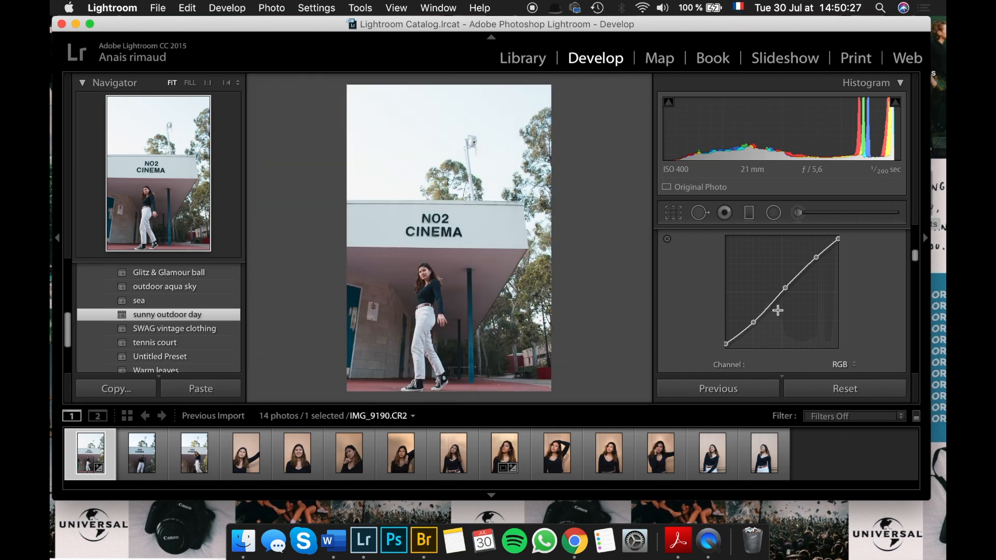
pyautogui.press('f')
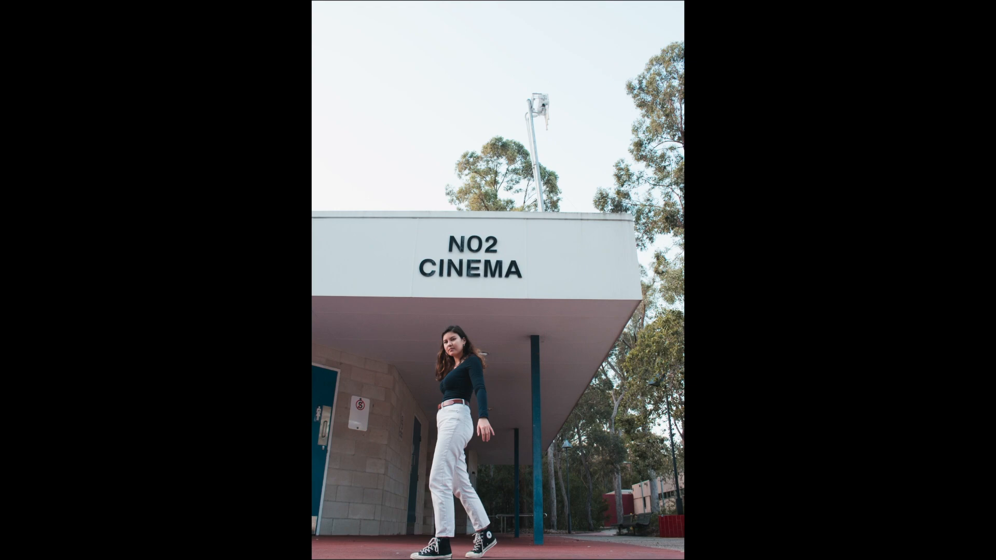
pyautogui.press('f')
# - In HSL, shift the red hue toward orange, set orange to +4, and adjust the yellow and blue hues, inspecting the woman's face at 1:1
pyautogui.scroll(-3, 911, 273)
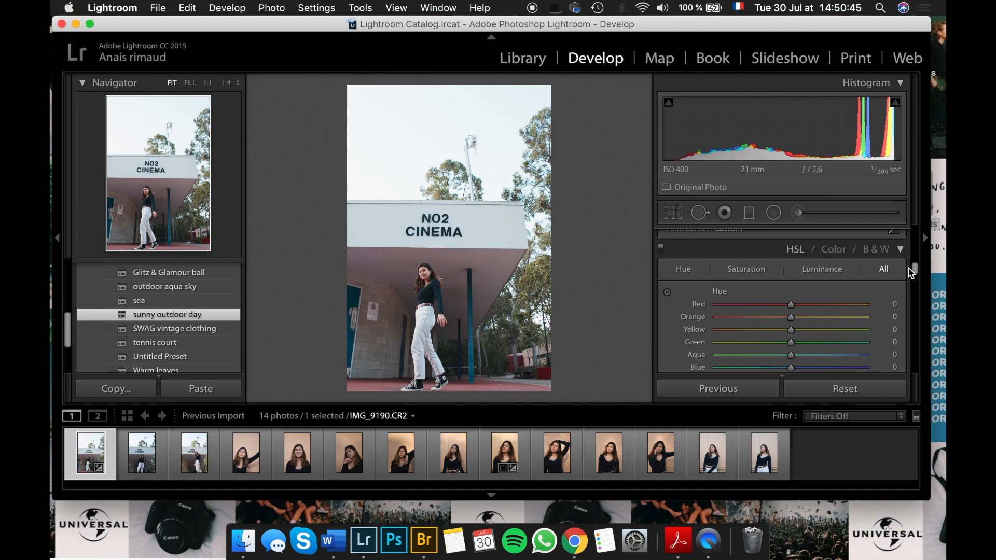
pyautogui.scroll(-2, 847, 245)
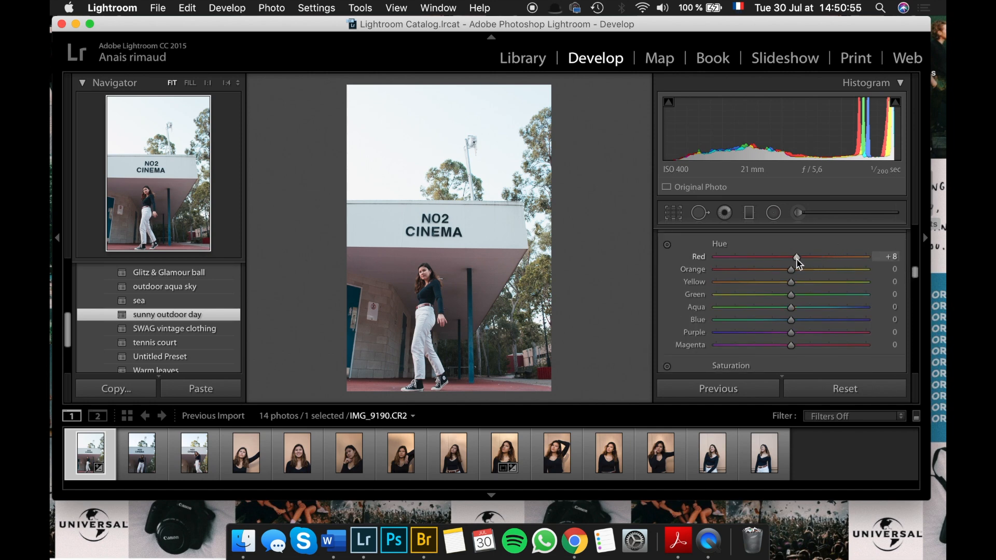
pyautogui.moveTo(796, 258); pyautogui.dragTo(795, 259)
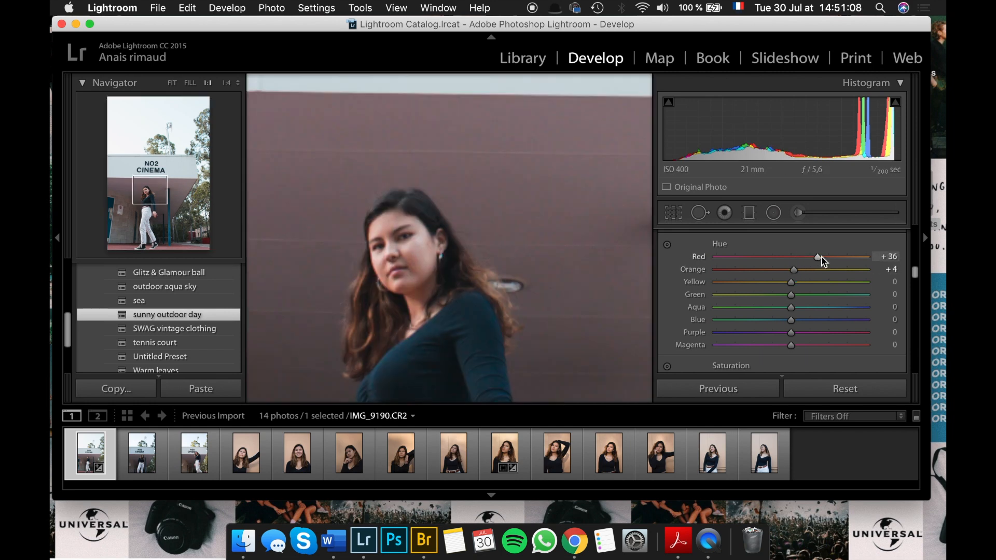
pyautogui.moveTo(790, 285); pyautogui.dragTo(768, 289)
pyautogui.moveTo(527, 317); pyautogui.dragTo(520, 309)
pyautogui.click(520, 309)
pyautogui.moveTo(770, 284); pyautogui.dragTo(777, 310)
pyautogui.moveTo(791, 321)
pyautogui.mouseDown()
pyautogui.moveTo(768, 325)
pyautogui.moveTo(803, 323)
pyautogui.mouseUp()
pyautogui.moveTo(790, 334)
pyautogui.mouseDown()
pyautogui.moveTo(861, 336)
pyautogui.moveTo(787, 335)
pyautogui.moveTo(768, 315)
pyautogui.moveTo(784, 316)
pyautogui.mouseUp()
# - Set the HSL saturation to −9 for red, −13 for orange, −6 for yellow and −67 for green
pyautogui.scroll(-3, 879, 272)
pyautogui.moveTo(791, 327)
pyautogui.mouseDown()
pyautogui.moveTo(775, 330)
pyautogui.moveTo(783, 330)
pyautogui.mouseUp()
pyautogui.moveTo(790, 340); pyautogui.dragTo(785, 341)
pyautogui.moveTo(914, 278); pyautogui.dragTo(915, 284)
pyautogui.moveTo(790, 270); pyautogui.dragTo(739, 272)
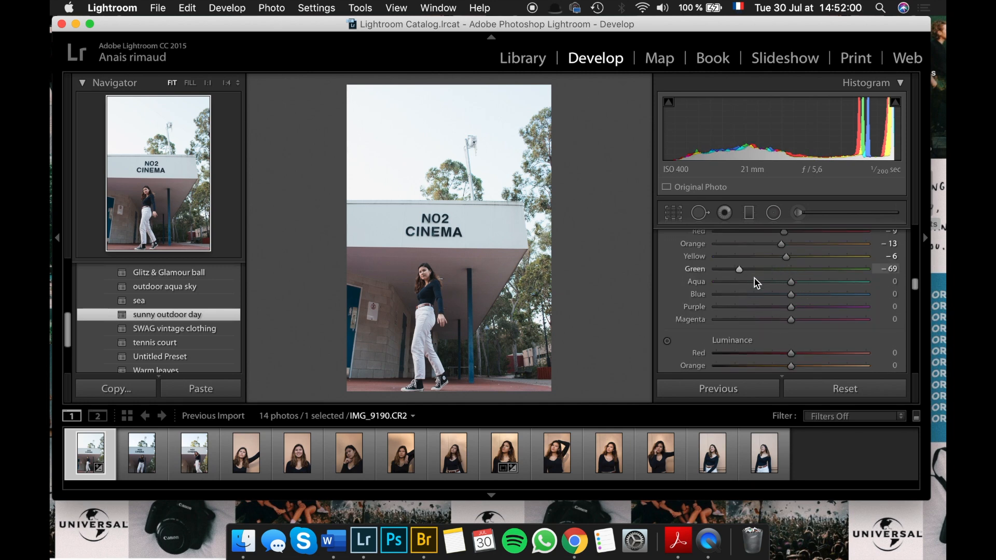
pyautogui.moveTo(744, 270); pyautogui.dragTo(744, 269)
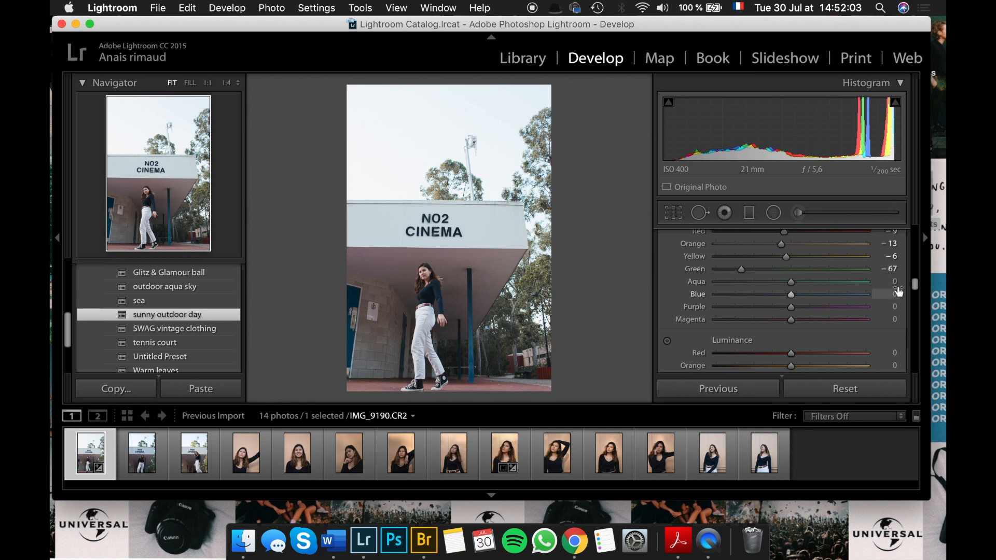
# - Set the aqua saturation to +4 and the blue saturation to +7, and lower the red saturation a little further
pyautogui.click(778, 282)
pyautogui.moveTo(784, 296); pyautogui.dragTo(789, 266)
pyautogui.scroll(2, 913, 280)
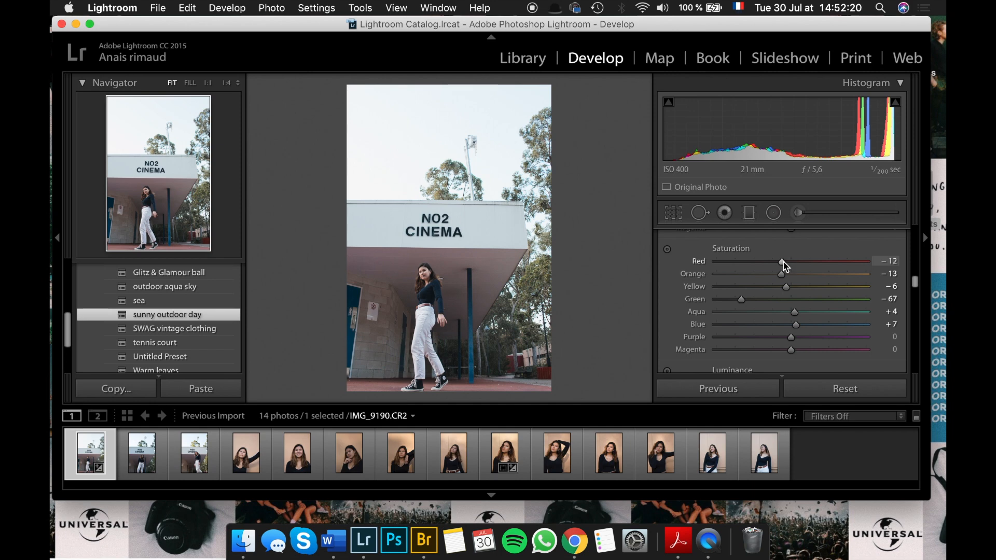
pyautogui.moveTo(781, 261); pyautogui.dragTo(779, 261)
# - Lower the red luminance in the HSL settings and slightly reduce the green luminance
pyautogui.scroll(-6, 903, 278)
pyautogui.scroll(3, 790, 274)
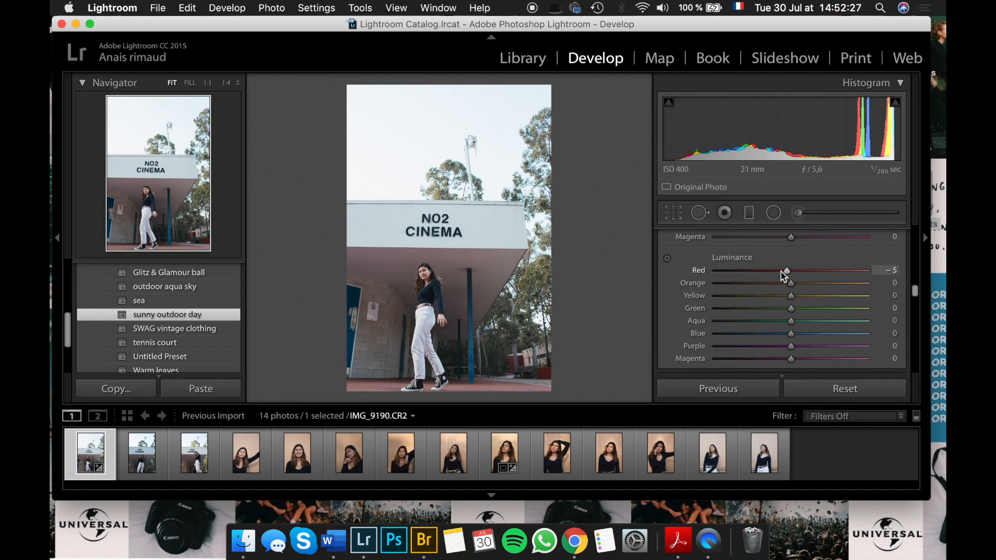
pyautogui.moveTo(783, 275)
pyautogui.mouseDown()
pyautogui.moveTo(799, 273)
pyautogui.moveTo(782, 273)
pyautogui.mouseUp()
pyautogui.moveTo(790, 313); pyautogui.dragTo(788, 336)
# - Tint the split toning highlights yellow-green with hue 68, and reduce the highlight saturation to a subtle level
pyautogui.moveTo(915, 292); pyautogui.dragTo(916, 303)
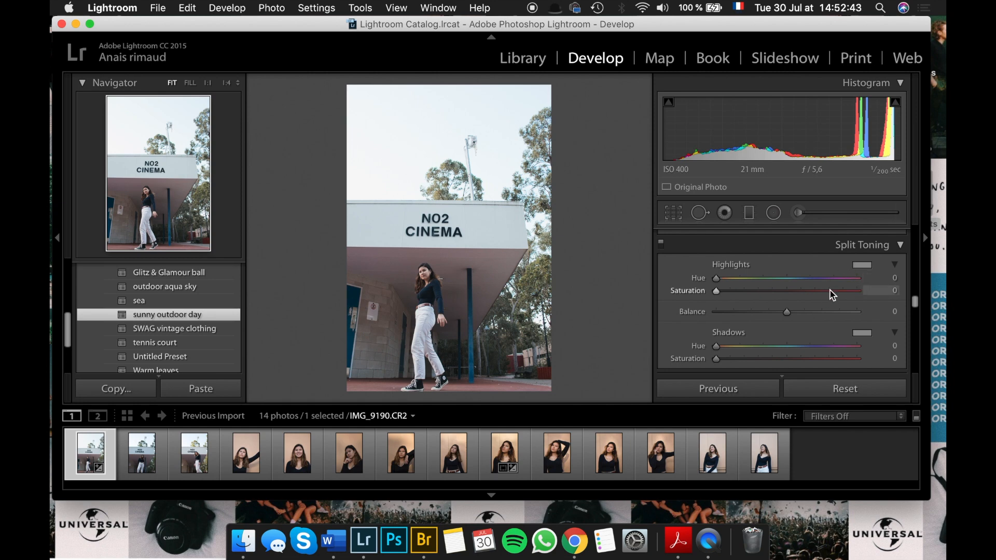
pyautogui.click(862, 265)
pyautogui.click(629, 307)
pyautogui.moveTo(628, 307)
pyautogui.mouseDown()
pyautogui.moveTo(601, 310)
pyautogui.moveTo(703, 307)
pyautogui.moveTo(624, 311)
pyautogui.mouseUp()
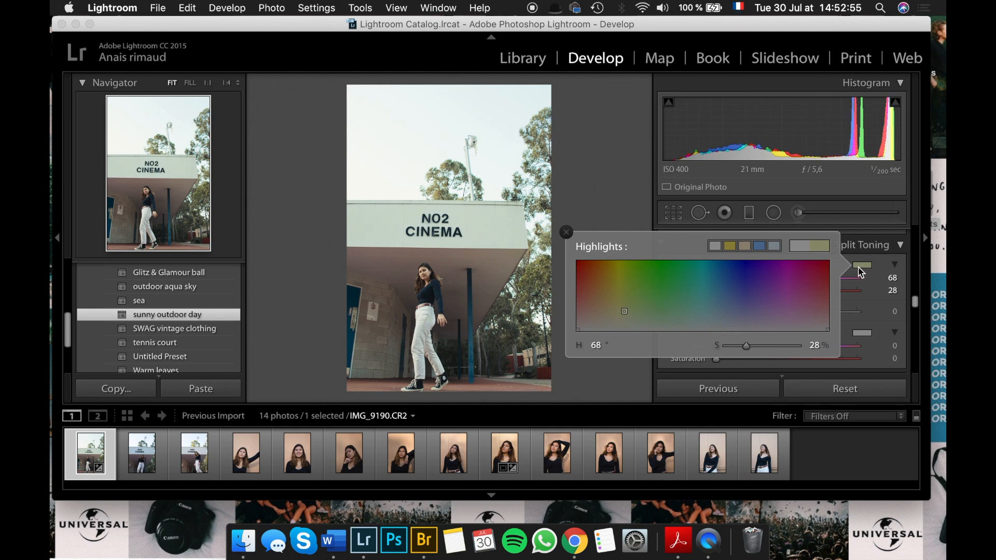
pyautogui.click(858, 272)
pyautogui.moveTo(755, 293); pyautogui.dragTo(732, 291)
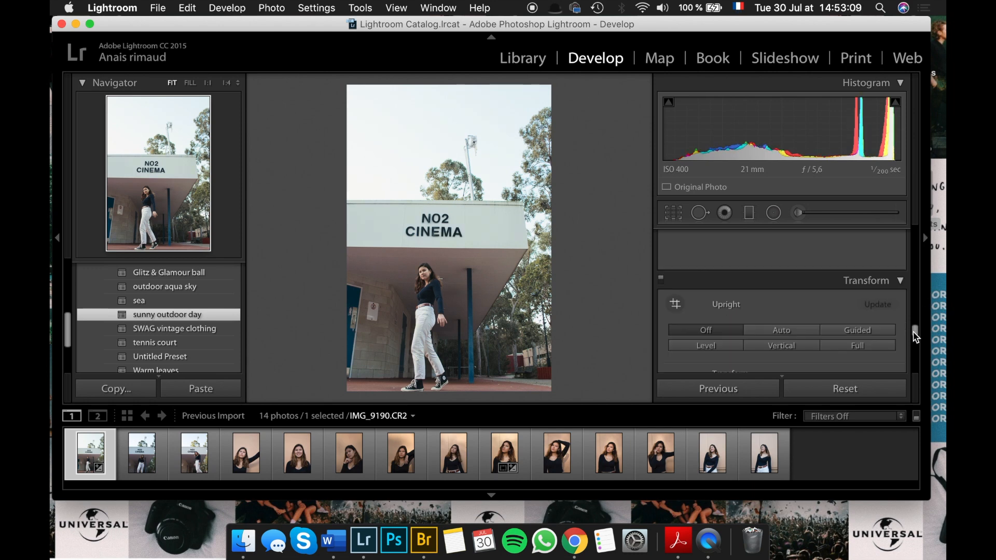
# - Straighten the first cinema photo in the crop tool by aligning it to the lower edge of the building's white sign band
pyautogui.moveTo(913, 332); pyautogui.dragTo(914, 337)
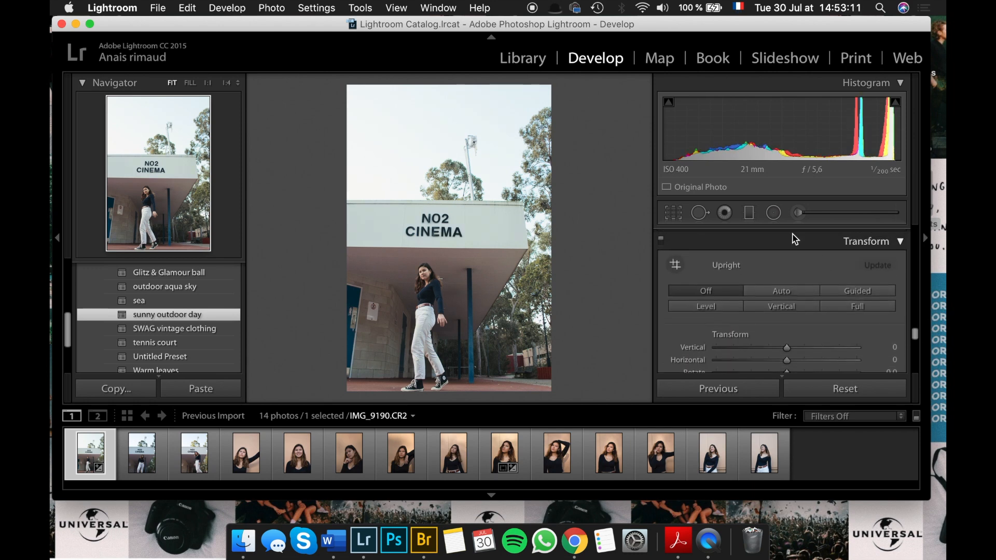
pyautogui.click(673, 214)
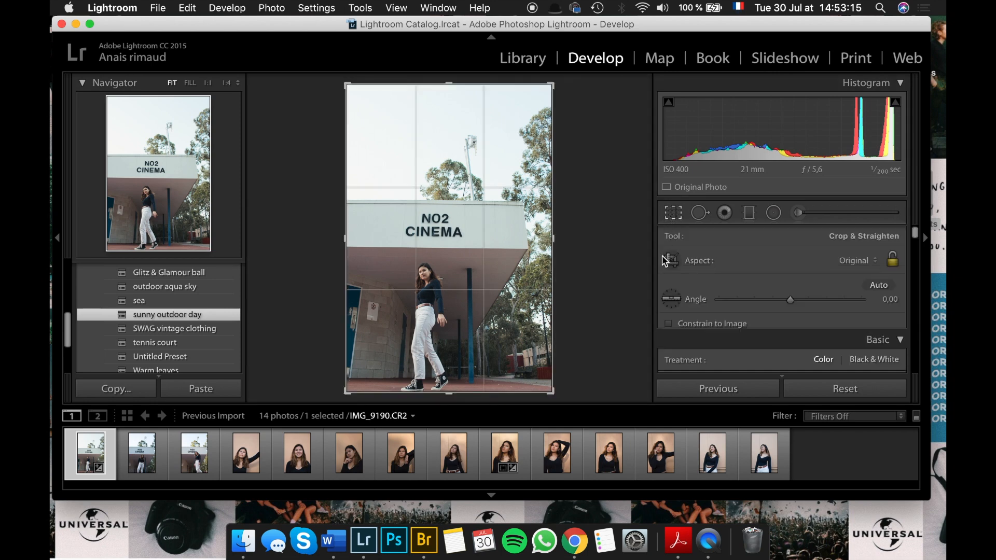
pyautogui.click(671, 299)
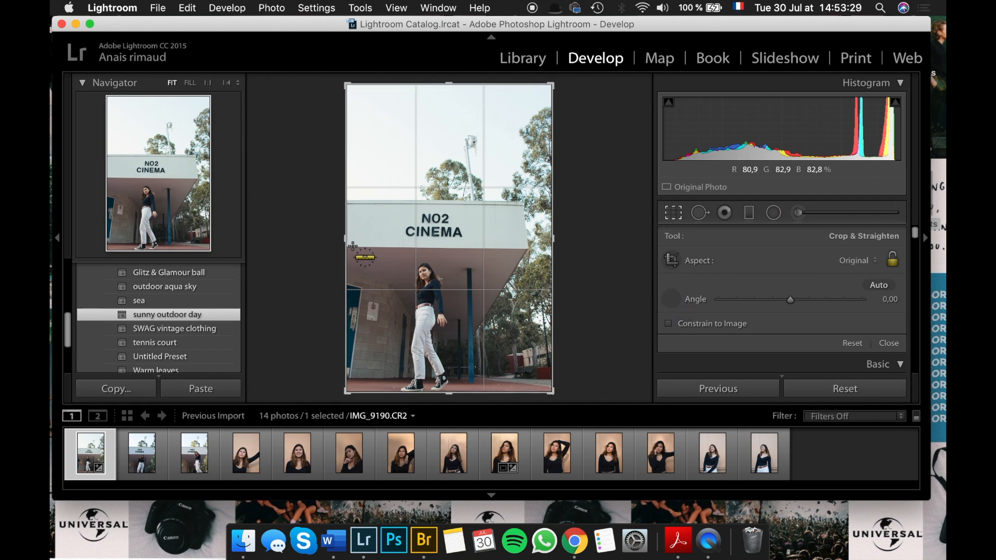
pyautogui.moveTo(414, 244); pyautogui.dragTo(516, 248)
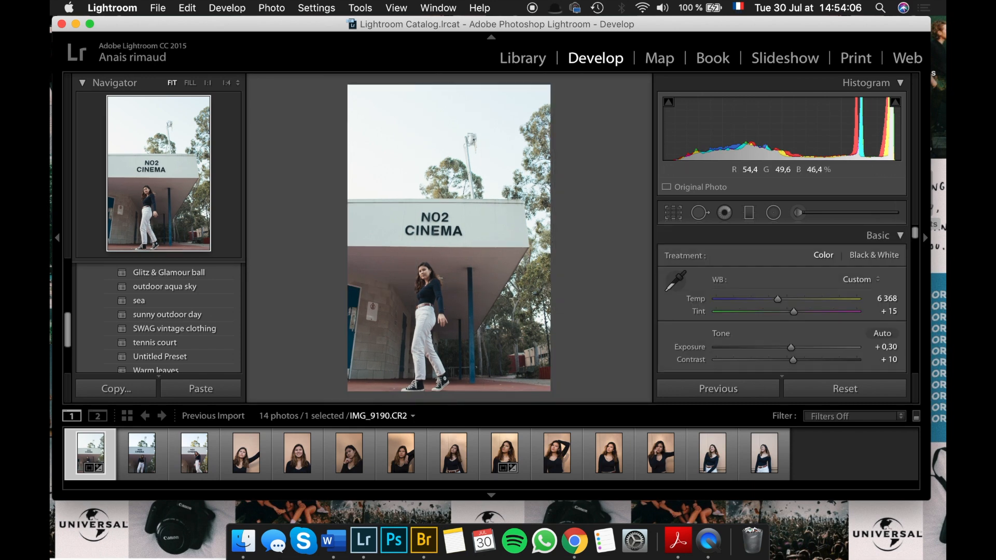
# - Copy the first cinema photo's develop settings, keeping the preselected options without crop, transform, effects and lens corrections
pyautogui.rightClick(75, 452)
pyautogui.moveTo(142, 366)
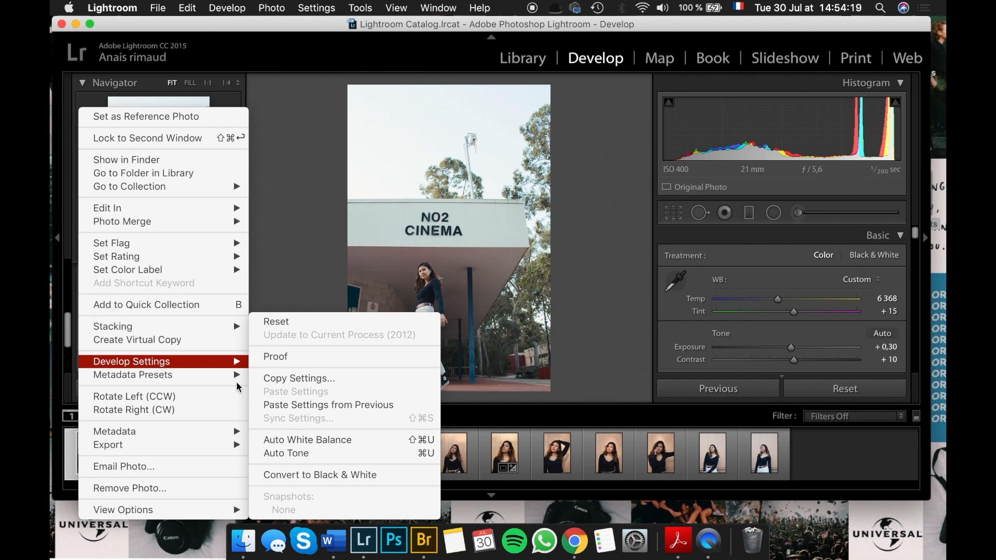
pyautogui.click(298, 381)
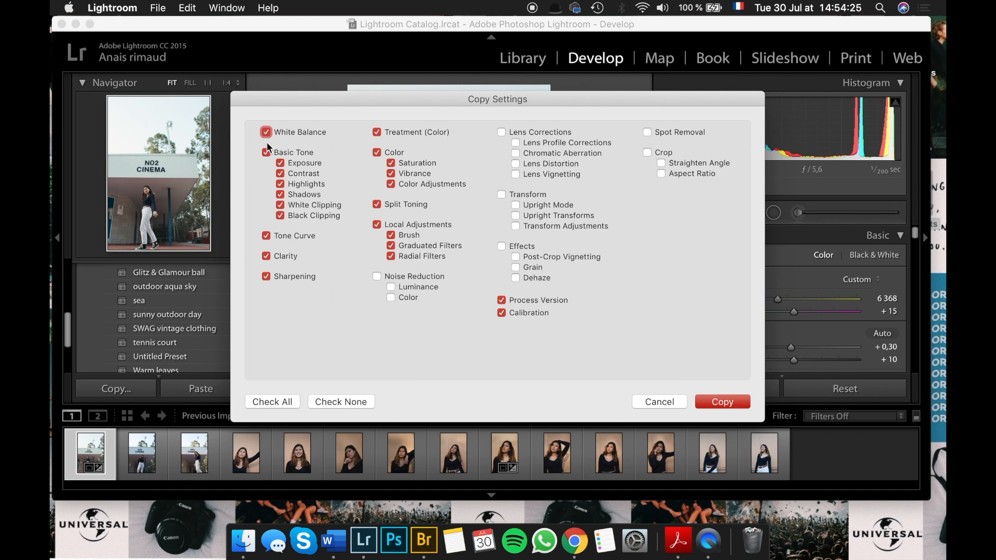
pyautogui.click(706, 399)
# - Paste the copied develop settings onto the second cinema photo and raise its exposure to +0,50
pyautogui.press('Right')
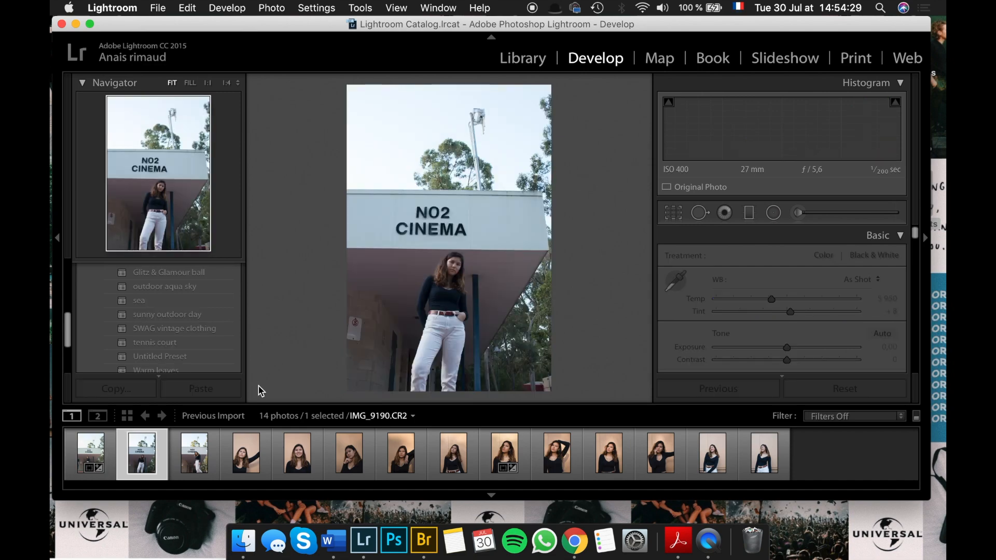
pyautogui.rightClick(136, 452)
pyautogui.moveTo(231, 362)
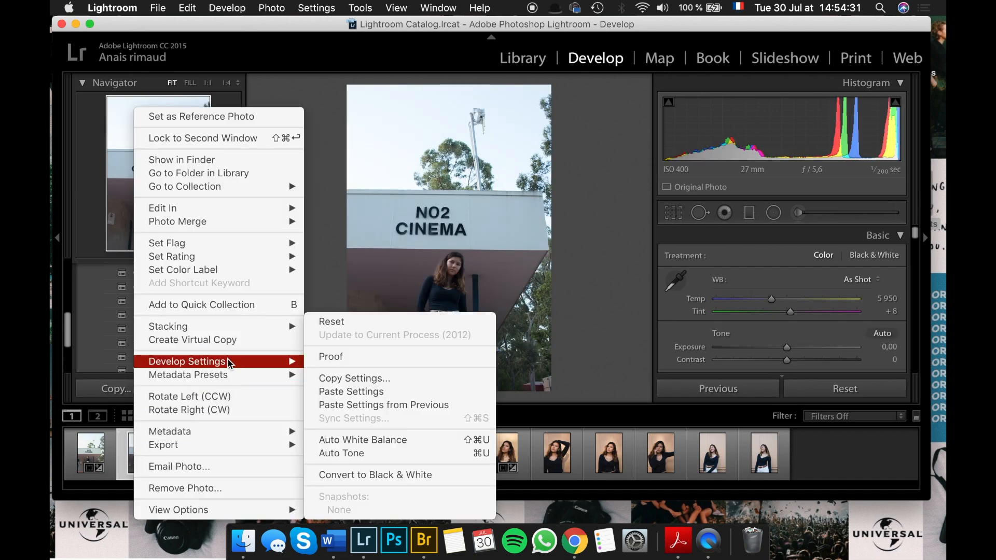
pyautogui.click(330, 392)
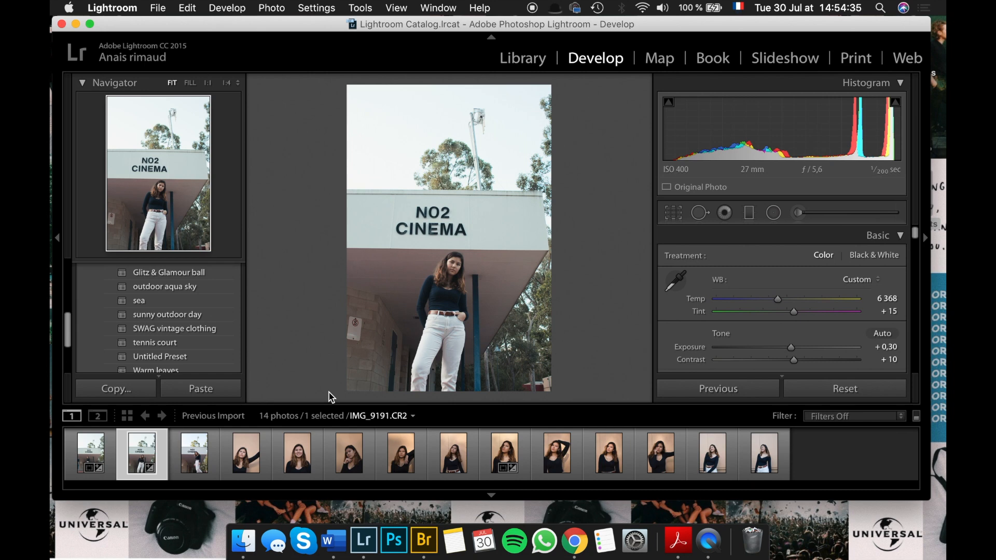
pyautogui.moveTo(791, 347); pyautogui.dragTo(795, 349)
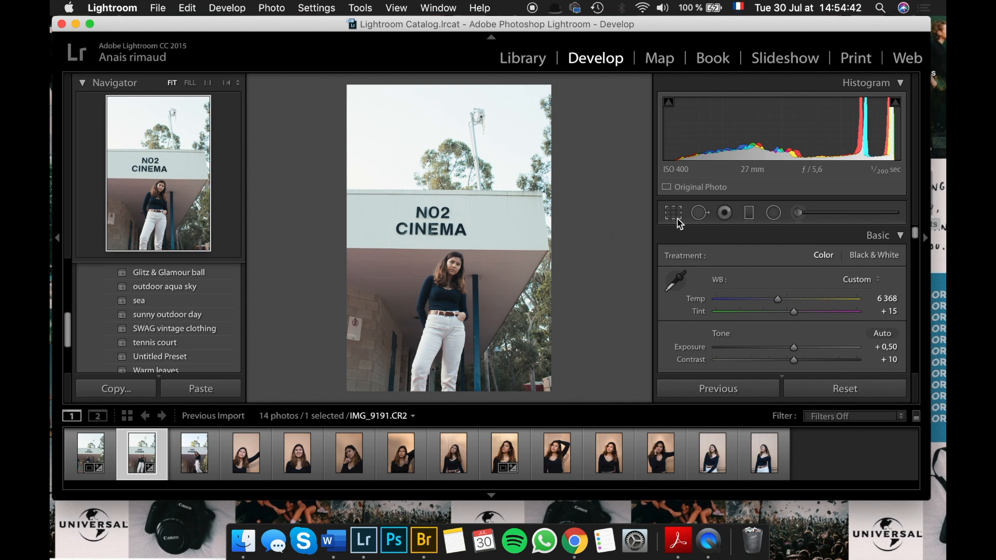
# - Straighten the second cinema photo along the roof edge at an angle of −0,70 and apply the crop
pyautogui.click(674, 213)
pyautogui.moveTo(355, 194); pyautogui.dragTo(518, 198)
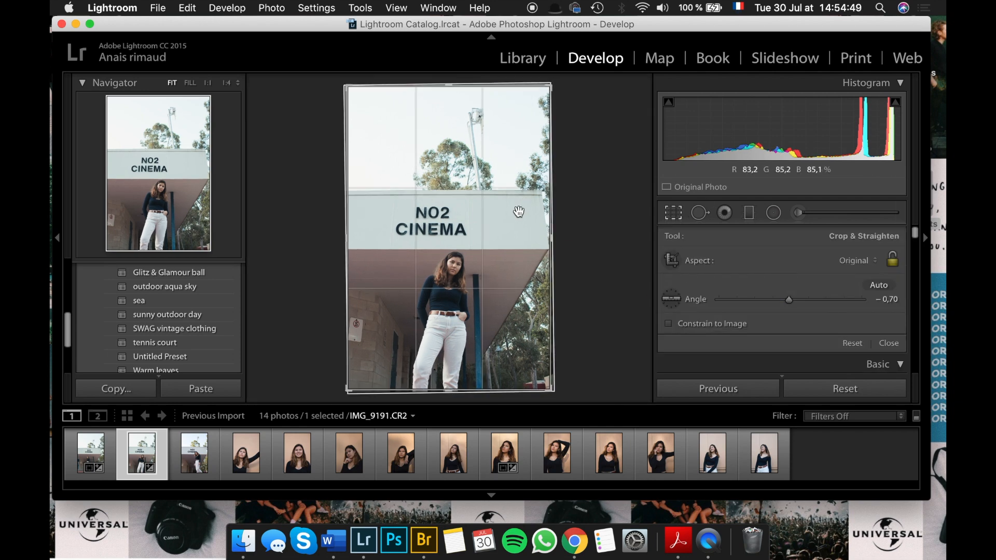
pyautogui.press('Return')
# - Apply the previous photo's develop settings to the third cinema photo, set its exposure to +0,15 and fine-tune its highlights
pyautogui.press('Right')
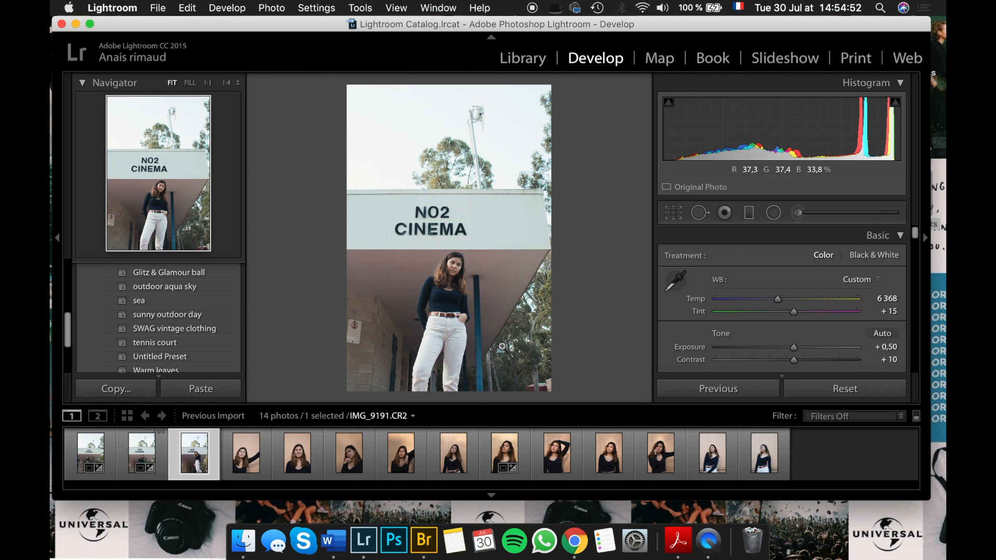
pyautogui.rightClick(189, 463)
pyautogui.moveTo(231, 363)
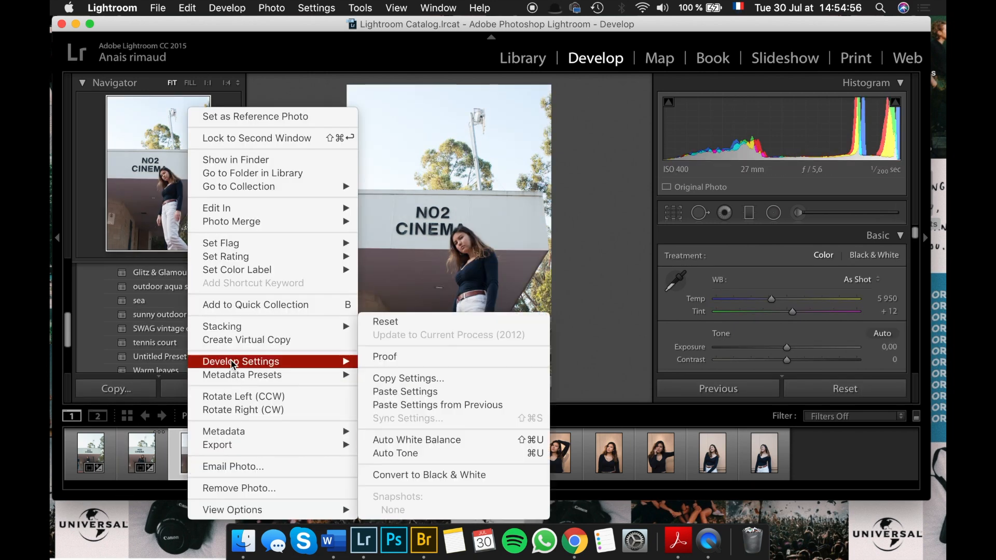
pyautogui.click(415, 406)
pyautogui.scroll(-5, 783, 290)
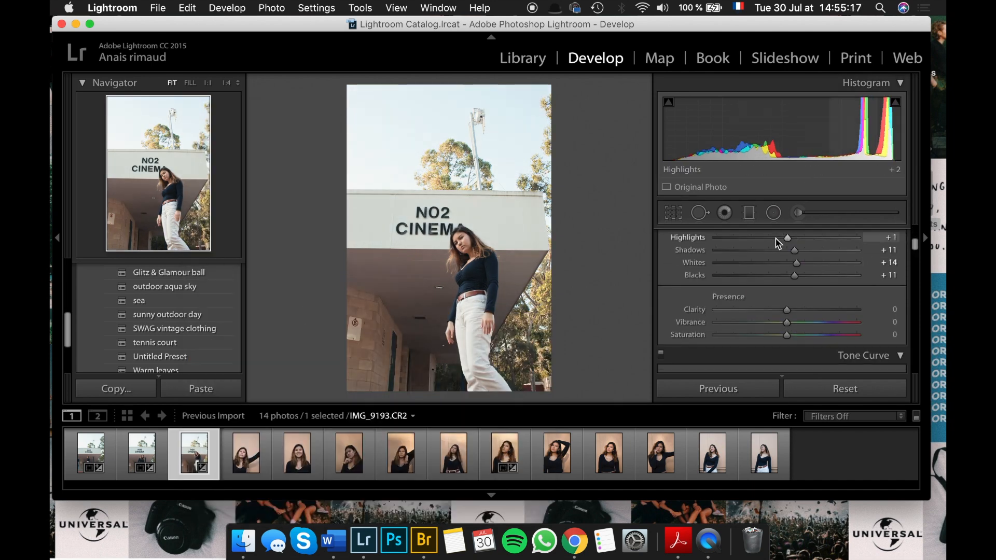
# - Save the develop settings of portrait IMG_9223 as a new preset named "self portraits" in User Presets, keeping the preselected options
pyautogui.click(493, 459)
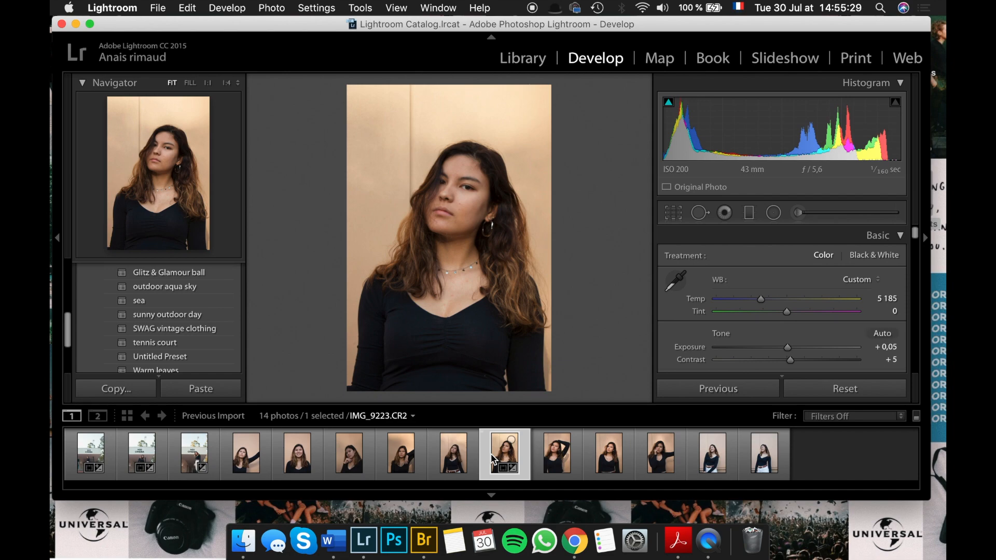
pyautogui.rightClick(494, 460)
pyautogui.moveTo(570, 362)
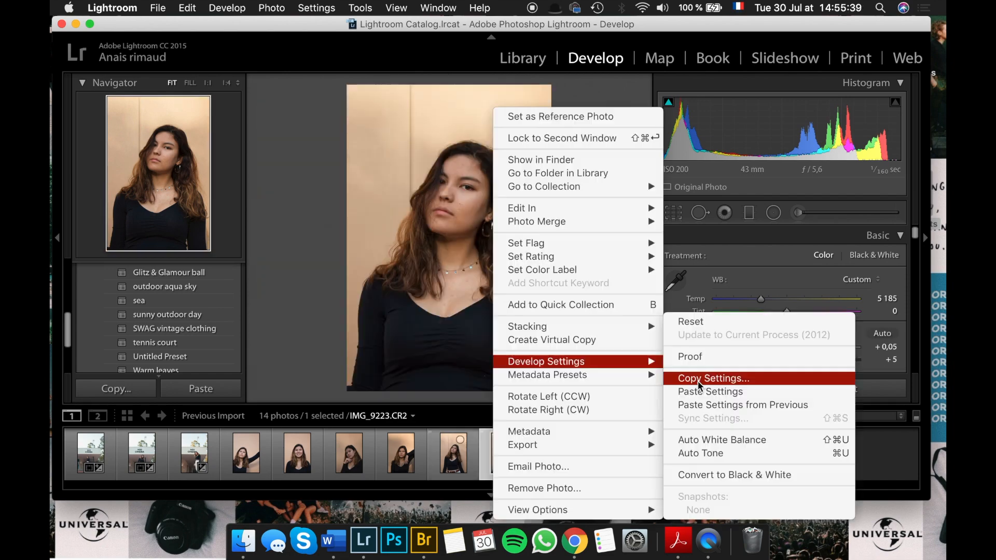
pyautogui.click(226, 7)
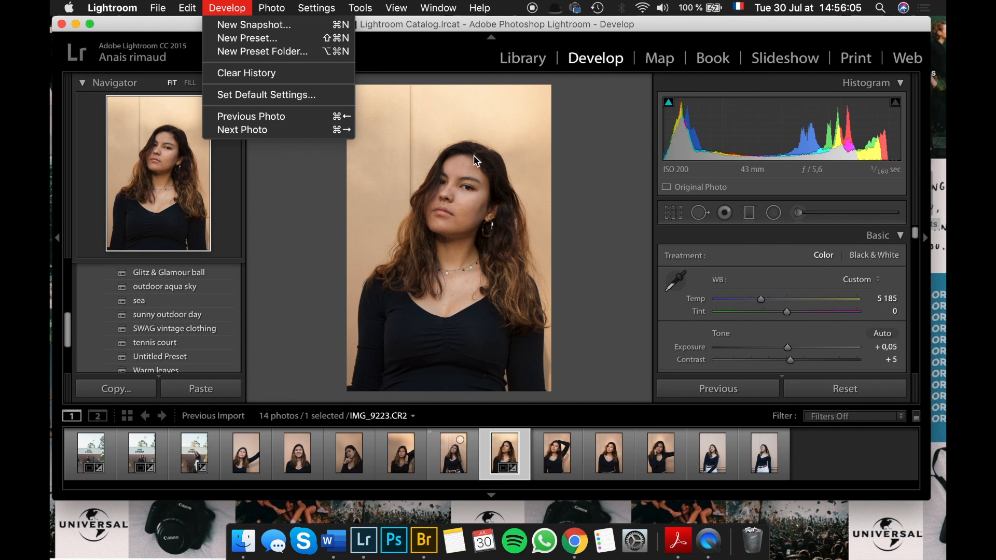
pyautogui.click(327, 40)
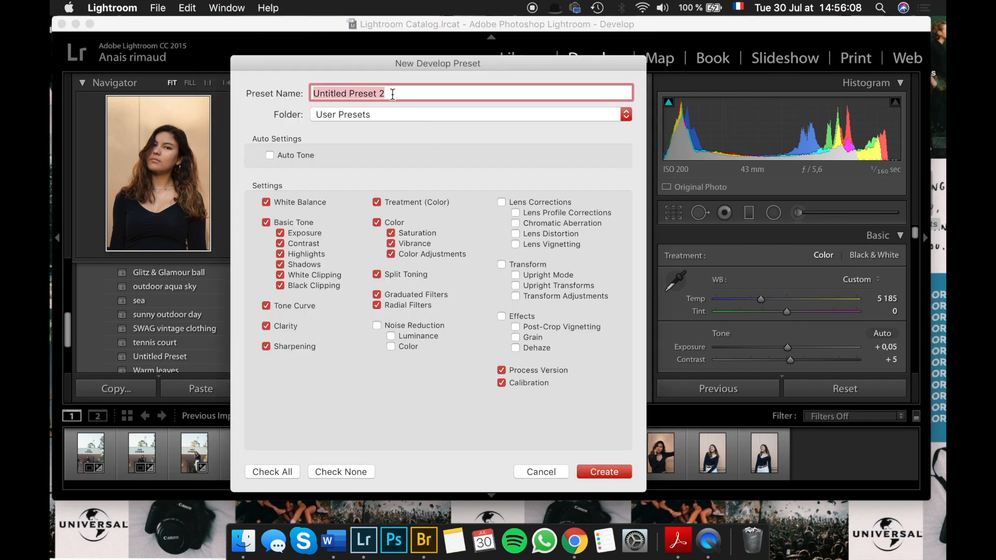
pyautogui.write('self por')
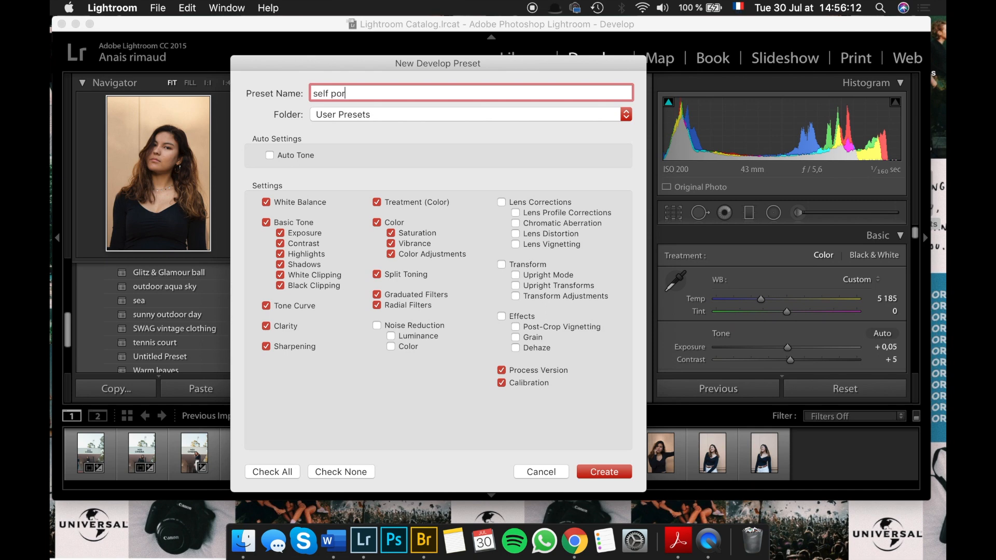
pyautogui.press('Return')
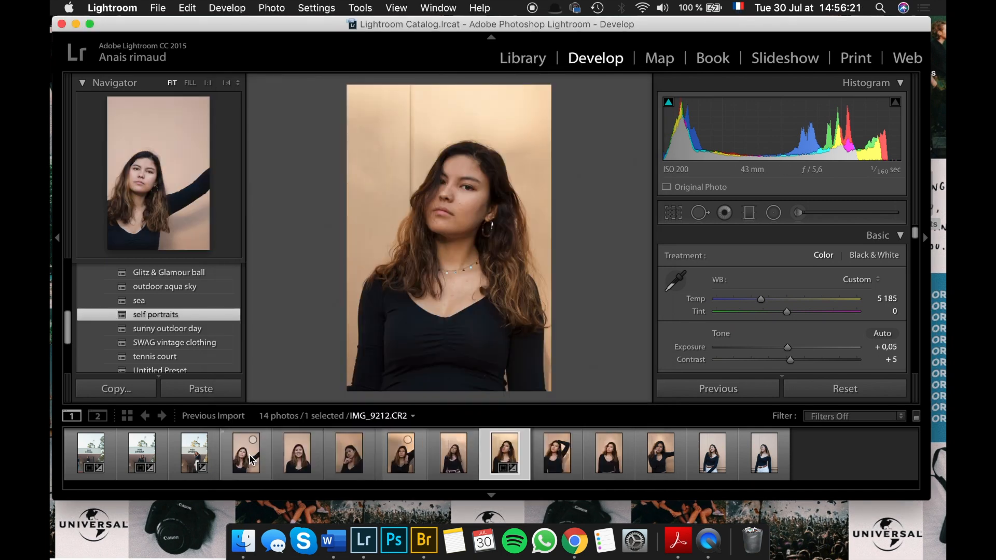
# - Apply the self portraits preset to IMG_9212, lower its exposure to −0,20 and adjust its highlights
pyautogui.click(250, 439)
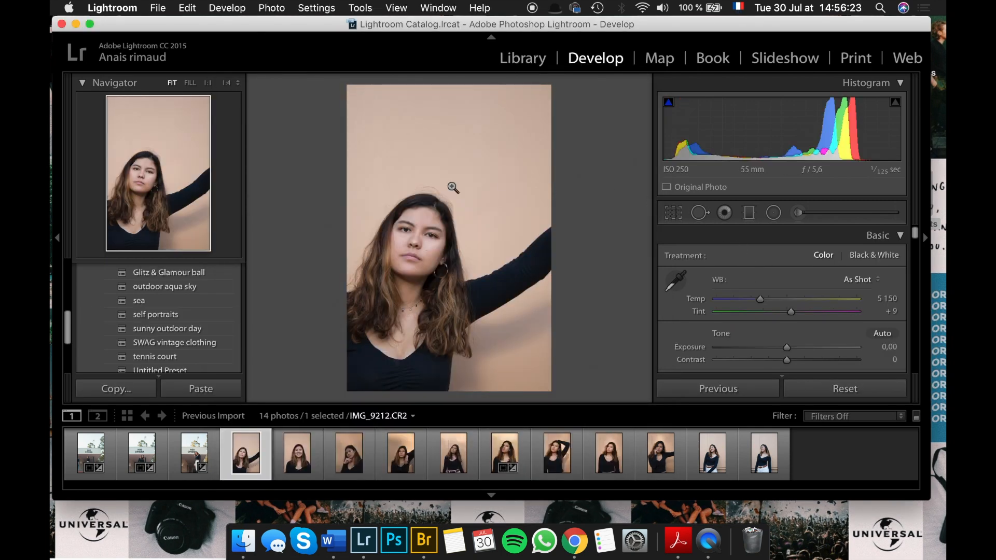
pyautogui.click(227, 315)
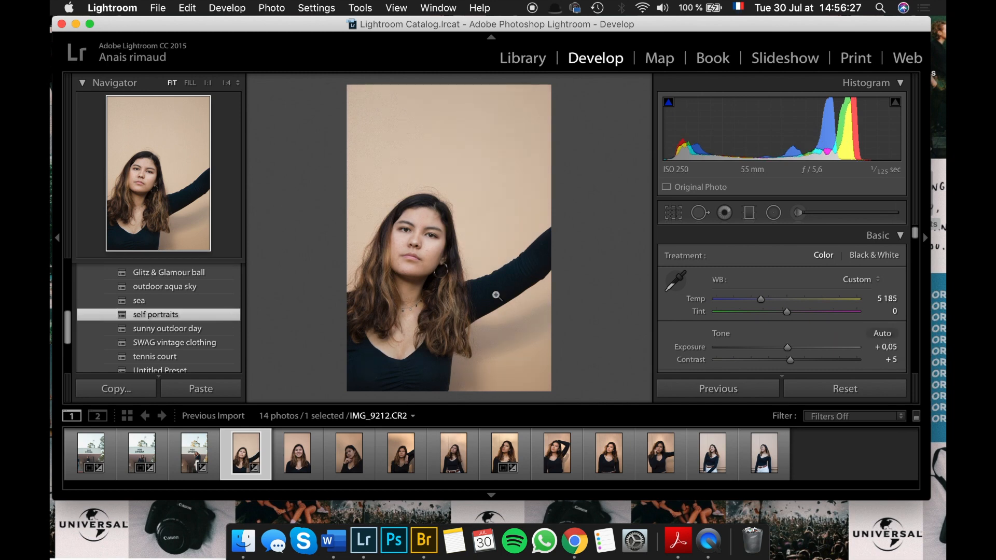
pyautogui.scroll(-3, 916, 236)
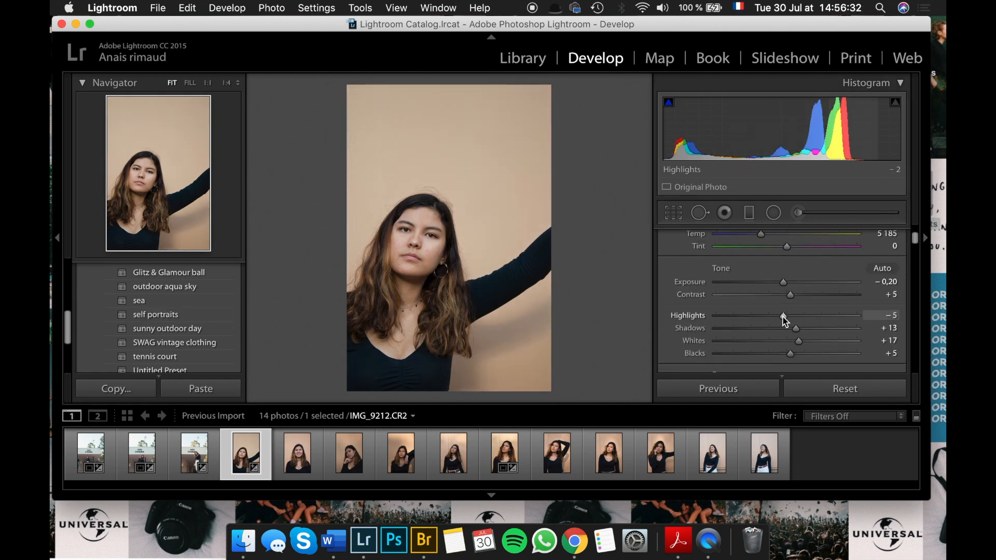
pyautogui.scroll(-3, 914, 243)
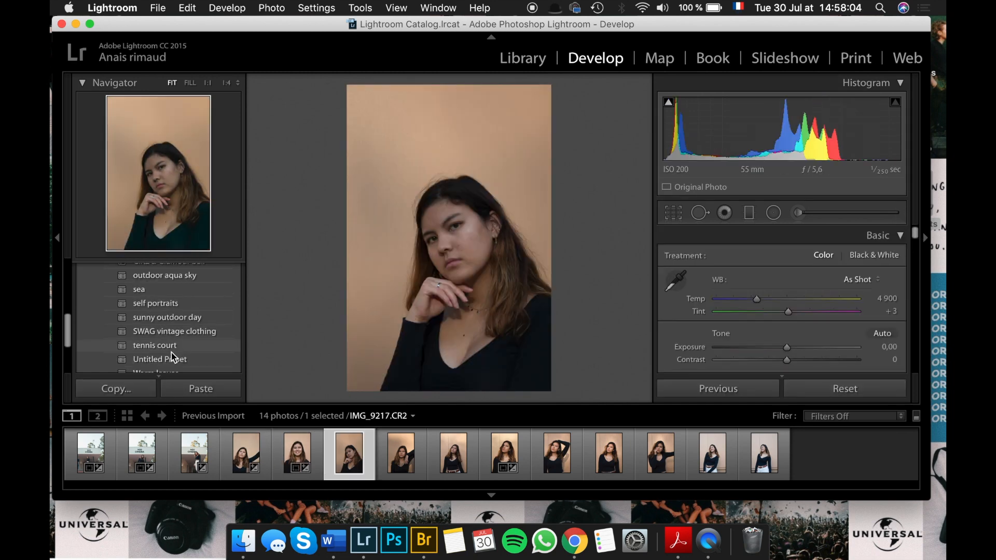
# - Apply the self portraits preset to IMG_9217 and the portrait after it, slightly raising the exposure of IMG_9217
pyautogui.click(155, 304)
pyautogui.moveTo(784, 347); pyautogui.dragTo(789, 347)
pyautogui.press('Right')
pyautogui.click(135, 303)
# - Apply the self portraits preset to the eighth photo and straighten it along the vertical line in the wall
pyautogui.press('Right')
pyautogui.click(155, 303)
pyautogui.click(673, 213)
pyautogui.click(670, 297)
pyautogui.moveTo(405, 96); pyautogui.dragTo(413, 215)
pyautogui.press('Return')
# - Apply the self portraits preset to IMG_9223 and IMG_9224, and straighten IMG_9224 along the vertical wall seam
pyautogui.press('Right')
pyautogui.click(155, 303)
pyautogui.press('Right')
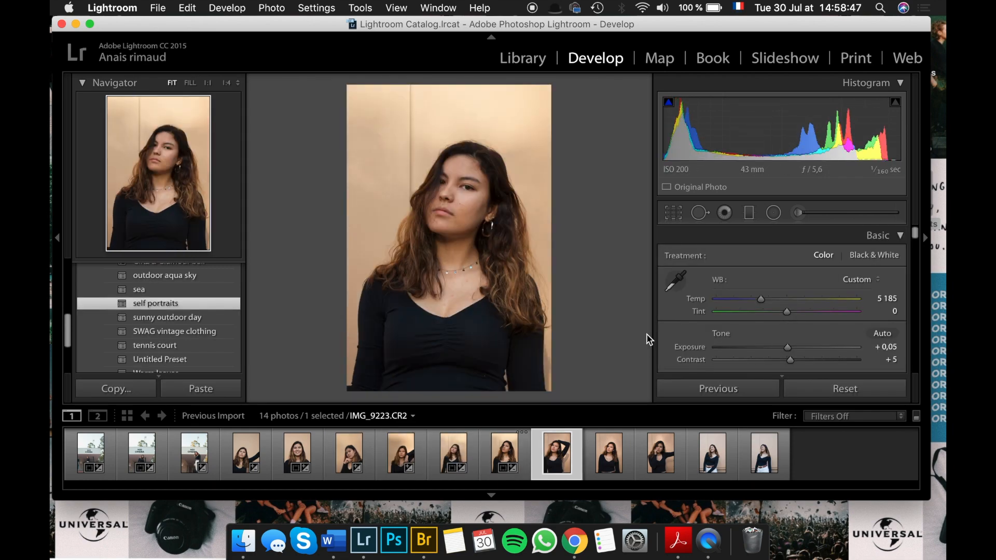
pyautogui.click(213, 305)
pyautogui.click(667, 212)
pyautogui.click(670, 299)
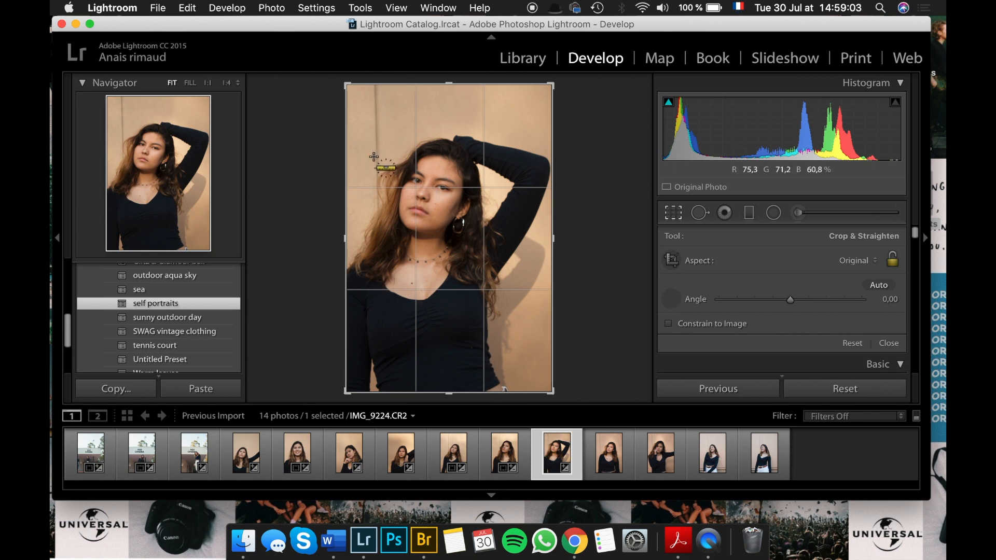
pyautogui.moveTo(376, 100); pyautogui.dragTo(378, 194)
pyautogui.press('Return')
# - Apply the self portraits preset to IMG_9225 and straighten the photo along the wall seam beside the woman
pyautogui.press('Right')
pyautogui.click(205, 303)
pyautogui.click(673, 213)
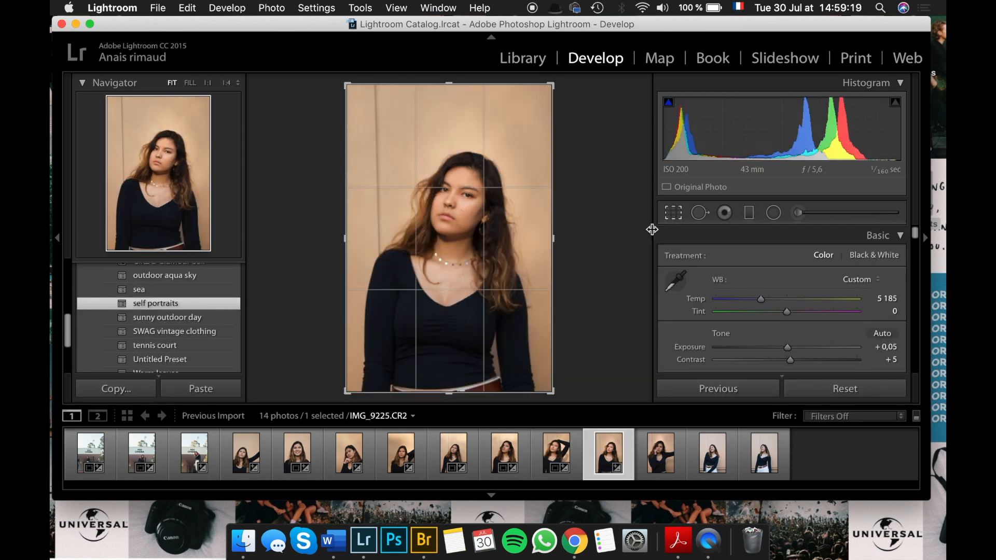
pyautogui.moveTo(373, 100); pyautogui.dragTo(383, 225)
pyautogui.click(852, 343)
pyautogui.click(671, 299)
pyautogui.moveTo(380, 108); pyautogui.dragTo(380, 244)
pyautogui.press('Return')
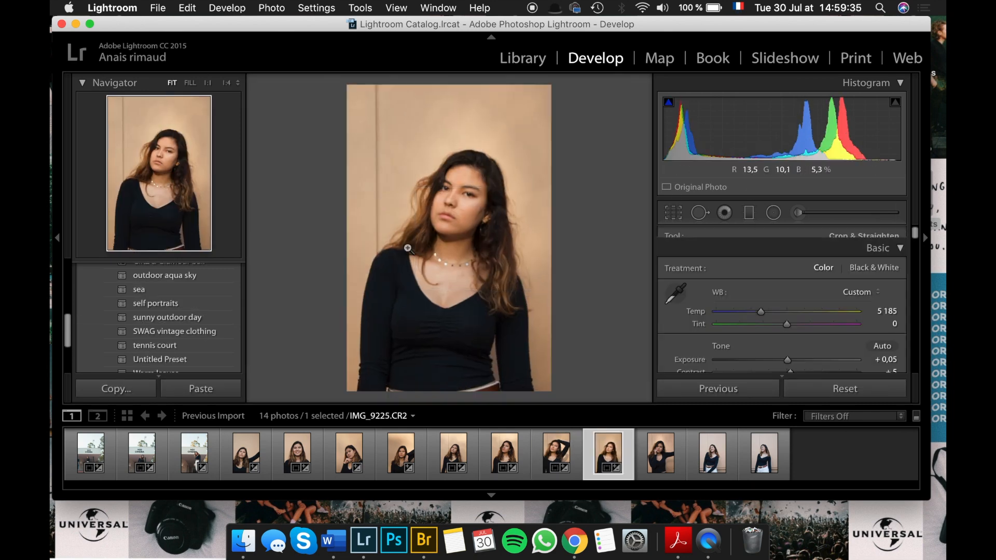
# - Apply the self portraits preset to the twelfth photo and raise its exposure slightly
pyautogui.press('Right')
pyautogui.click(204, 302)
pyautogui.moveTo(788, 348); pyautogui.dragTo(792, 348)
# - Straighten the twelfth photo along the vertical wall seam and apply the crop
pyautogui.click(673, 213)
pyautogui.click(671, 298)
pyautogui.moveTo(377, 94); pyautogui.dragTo(381, 206)
pyautogui.press('Return')
# - Apply the self portraits preset to IMG_9236 and slightly lower its exposure and highlights
pyautogui.press('Right')
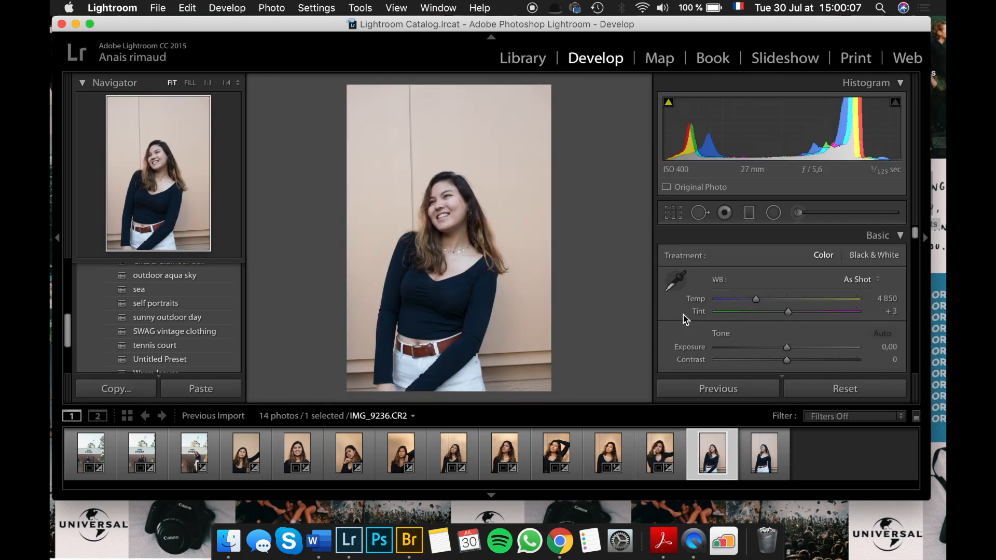
pyautogui.click(194, 304)
pyautogui.moveTo(786, 348); pyautogui.dragTo(783, 349)
pyautogui.scroll(-4, 782, 350)
pyautogui.moveTo(783, 299); pyautogui.dragTo(777, 302)
# - Straighten IMG_9236 along the vertical wall seam and apply the crop
pyautogui.click(673, 212)
pyautogui.click(671, 298)
pyautogui.moveTo(410, 101); pyautogui.dragTo(413, 225)
pyautogui.press('Return')
# - Apply the self portraits preset to the last portrait, IMG_9237, and lower its exposure slightly
pyautogui.press('Right')
pyautogui.click(177, 304)
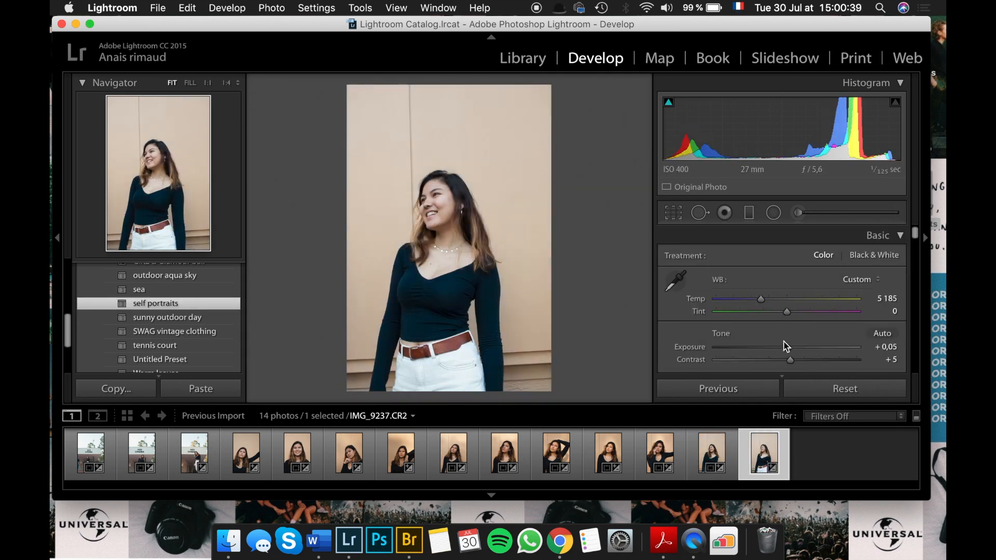
pyautogui.moveTo(787, 347); pyautogui.dragTo(783, 348)
# - Straighten IMG_9237 along the vertical wall seam at an angle of 1,24 and apply the crop
pyautogui.click(673, 212)
pyautogui.click(671, 261)
pyautogui.press('super+z')
pyautogui.moveTo(411, 114); pyautogui.dragTo(415, 224)
pyautogui.click(671, 297)
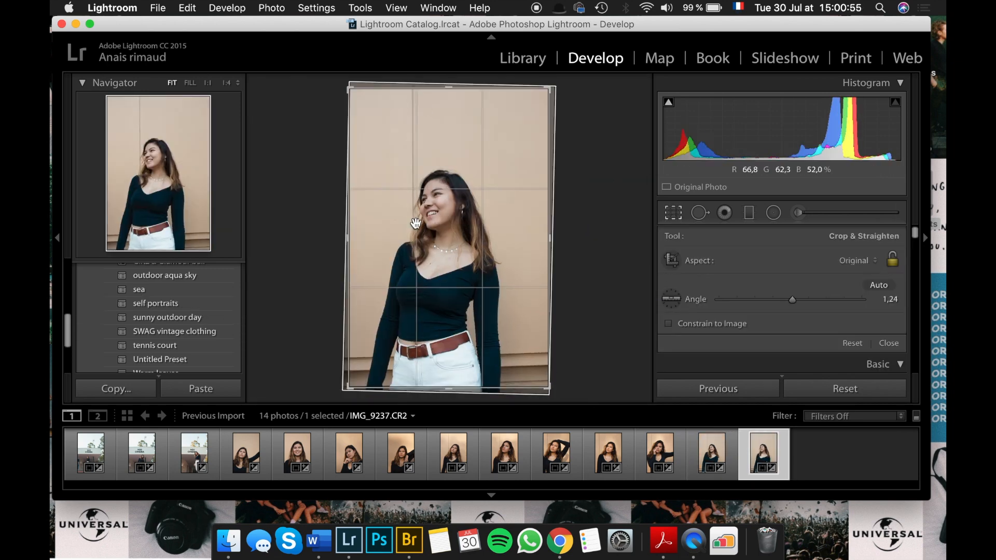
pyautogui.press('Return')
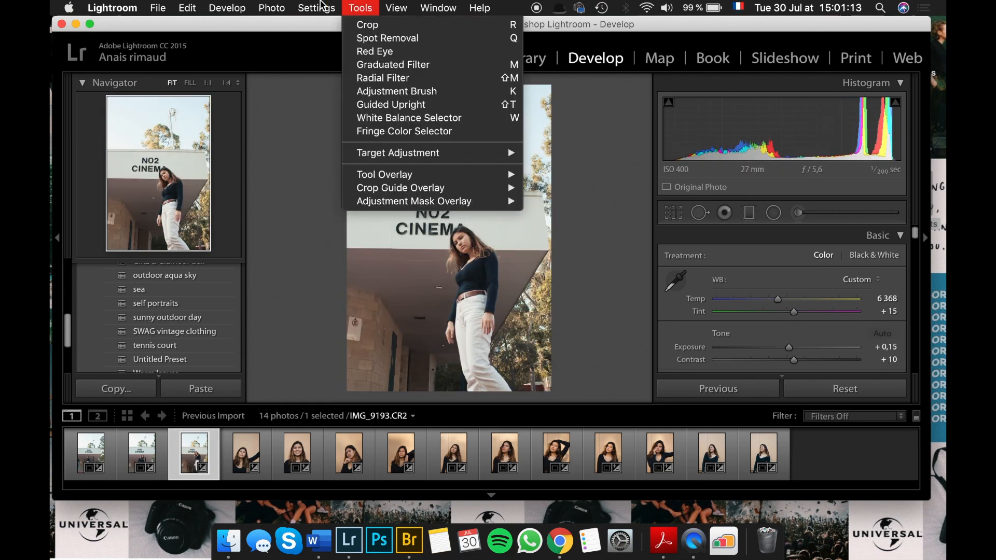
# - Open the third cinema photo, IMG_9193, in Photoshop for editing and convert the document's colours to the working space
pyautogui.moveTo(288, 7)
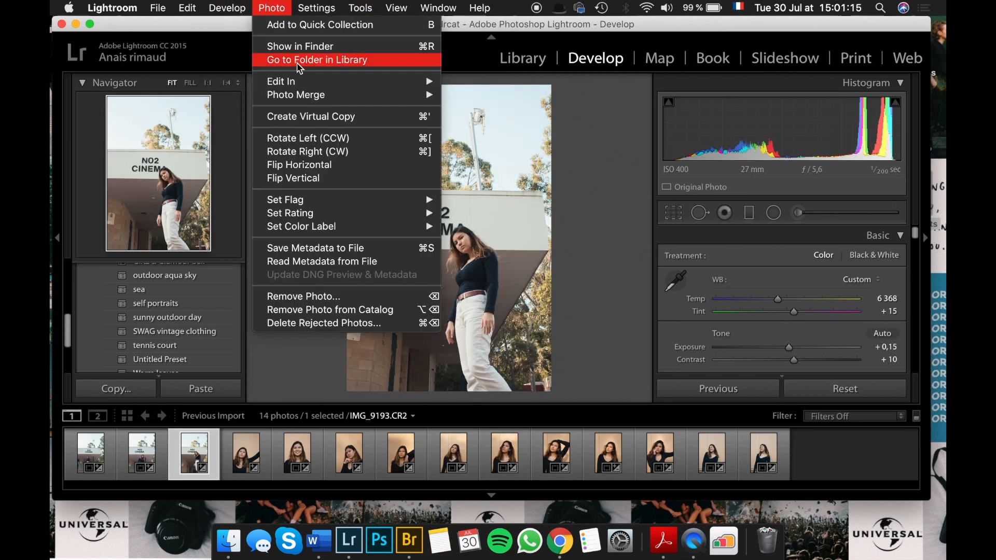
pyautogui.moveTo(299, 83)
pyautogui.click(463, 83)
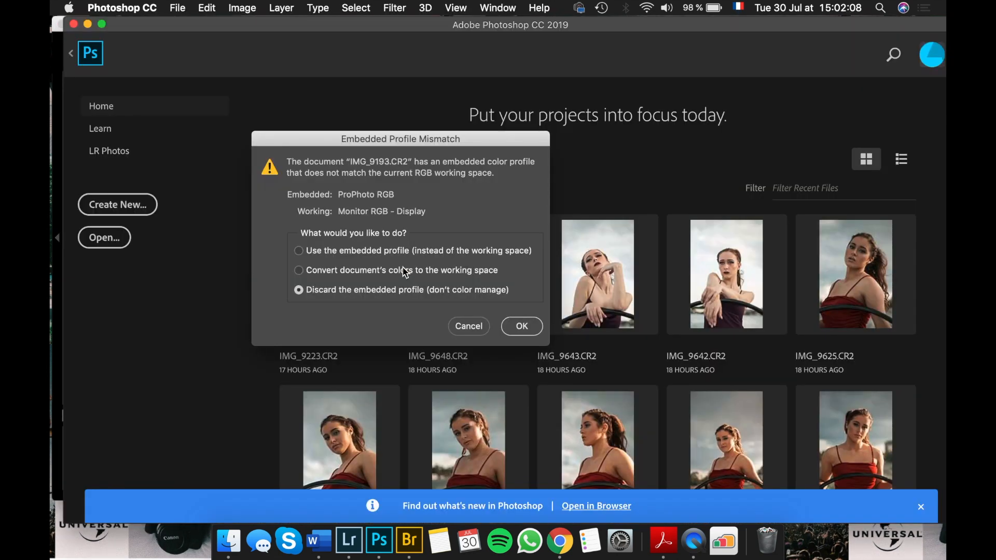
pyautogui.click(439, 271)
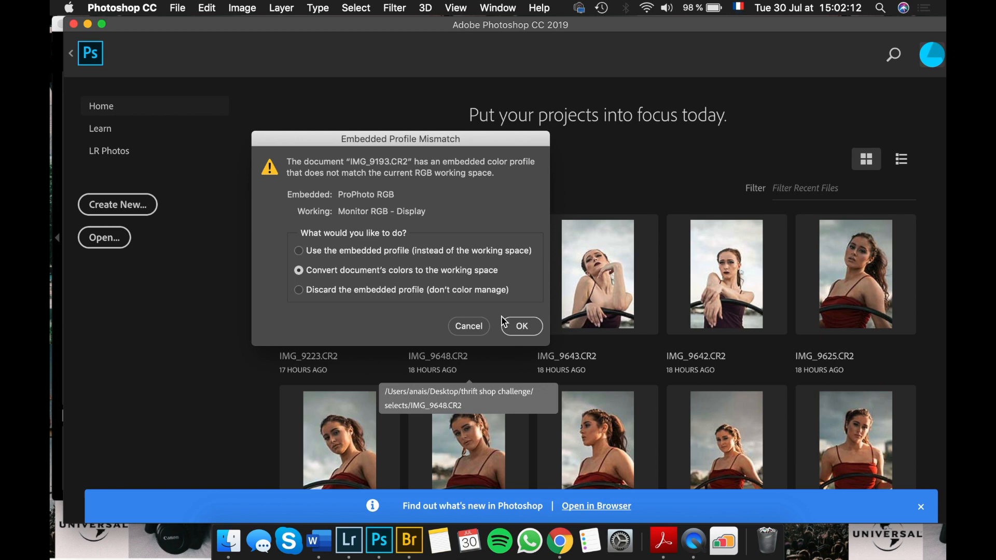
pyautogui.click(508, 328)
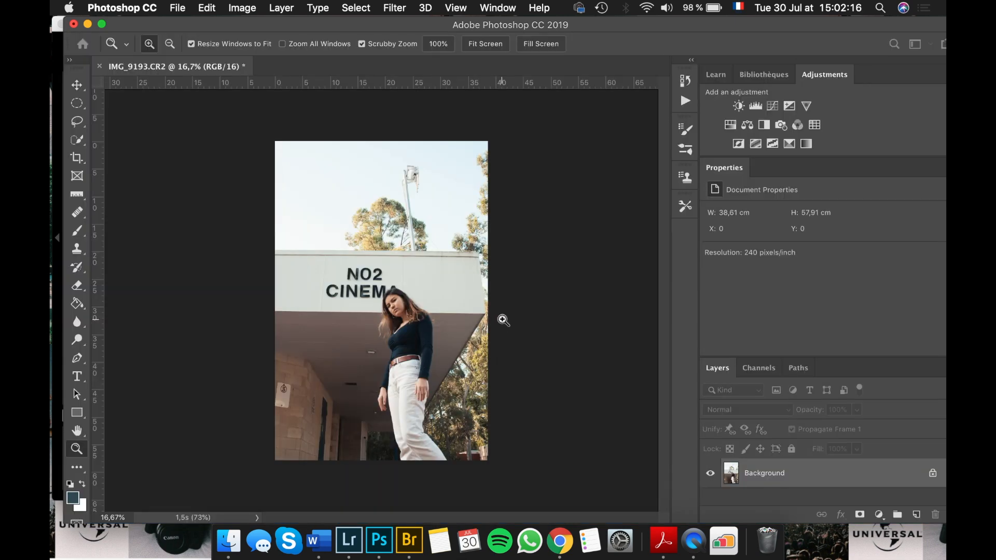
# - Enlarge the cinema photo in the window and look at the available actions
pyautogui.click(485, 50)
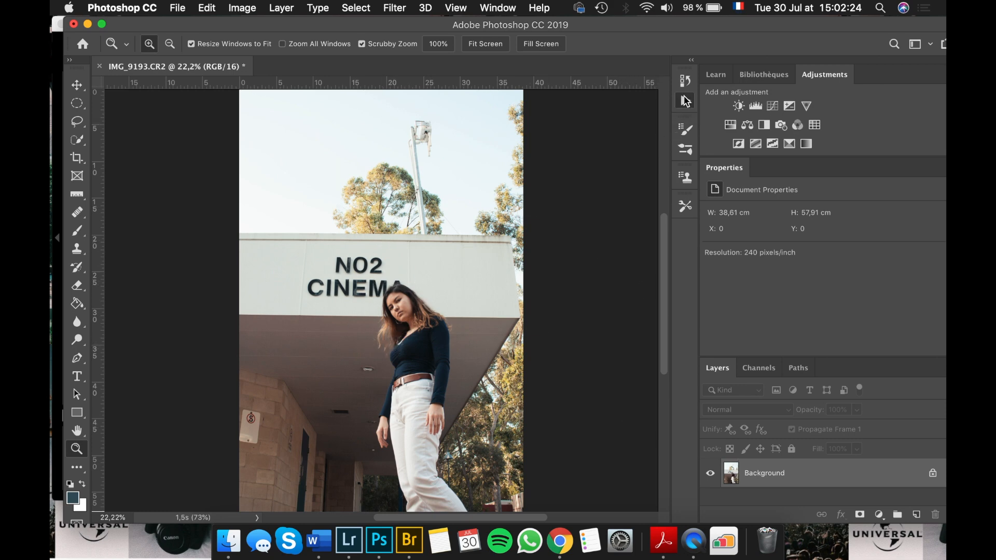
pyautogui.click(685, 102)
pyautogui.click(683, 102)
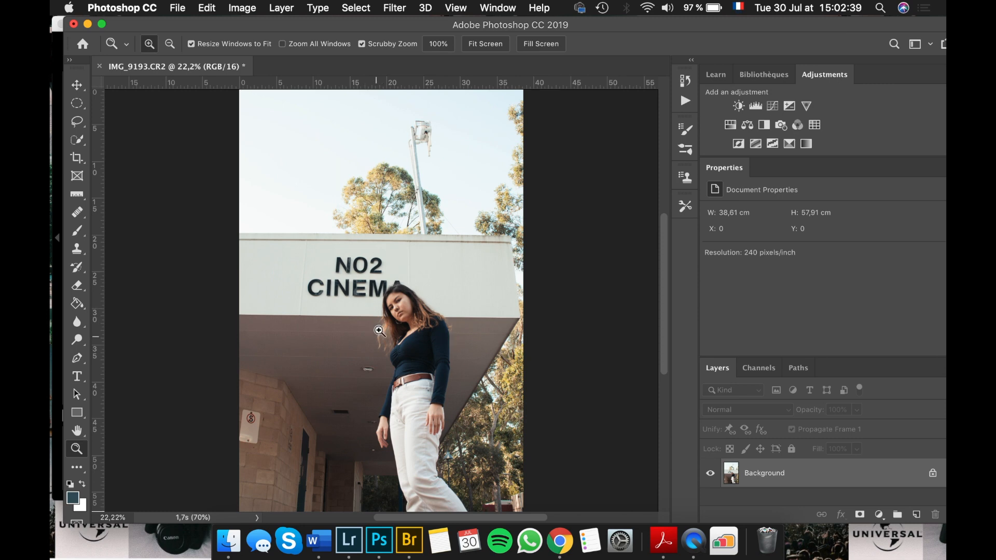
# - Add a Curves adjustment layer and place three points on the RGB curve in the shadows, midtones and highlights
pyautogui.click(879, 514)
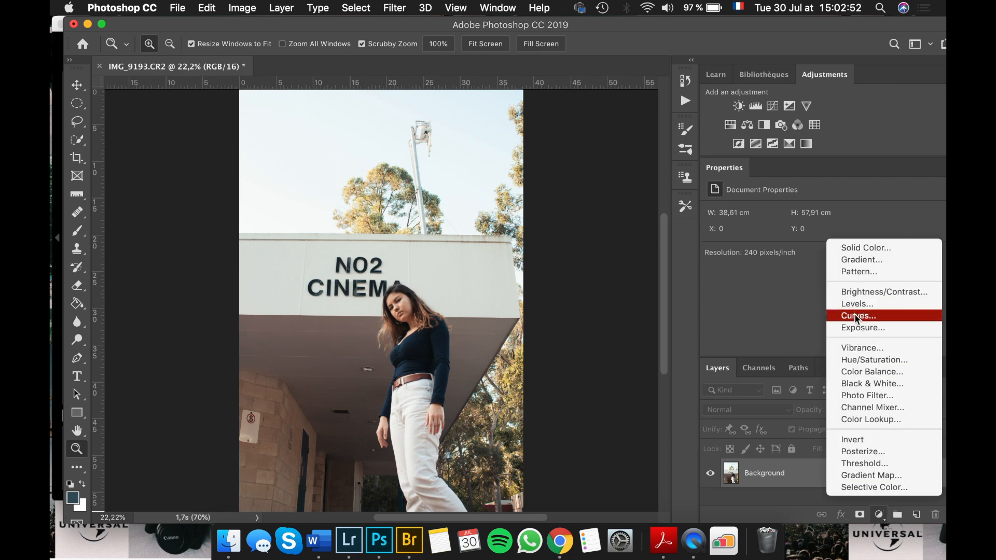
pyautogui.click(857, 316)
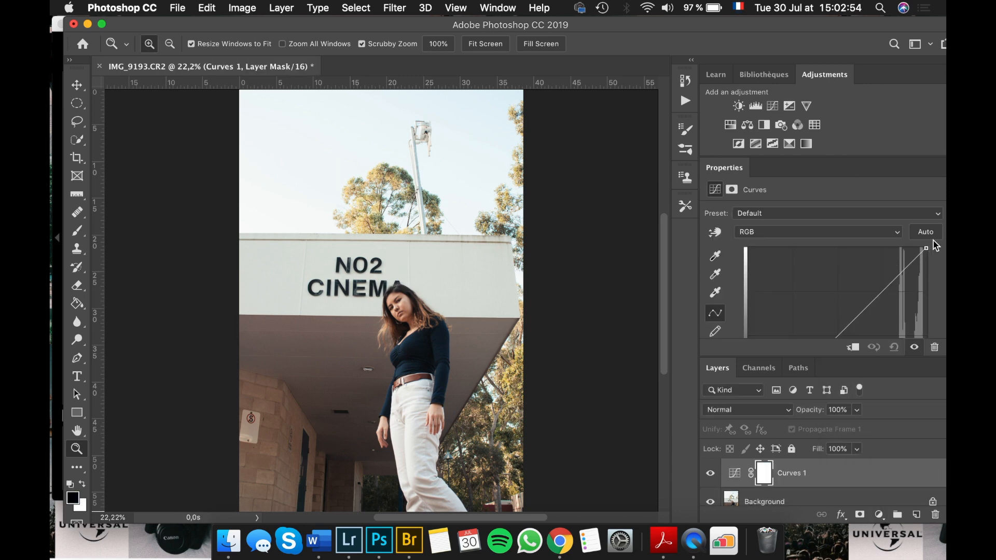
pyautogui.moveTo(876, 25); pyautogui.dragTo(863, 25)
pyautogui.moveTo(940, 235); pyautogui.dragTo(940, 273)
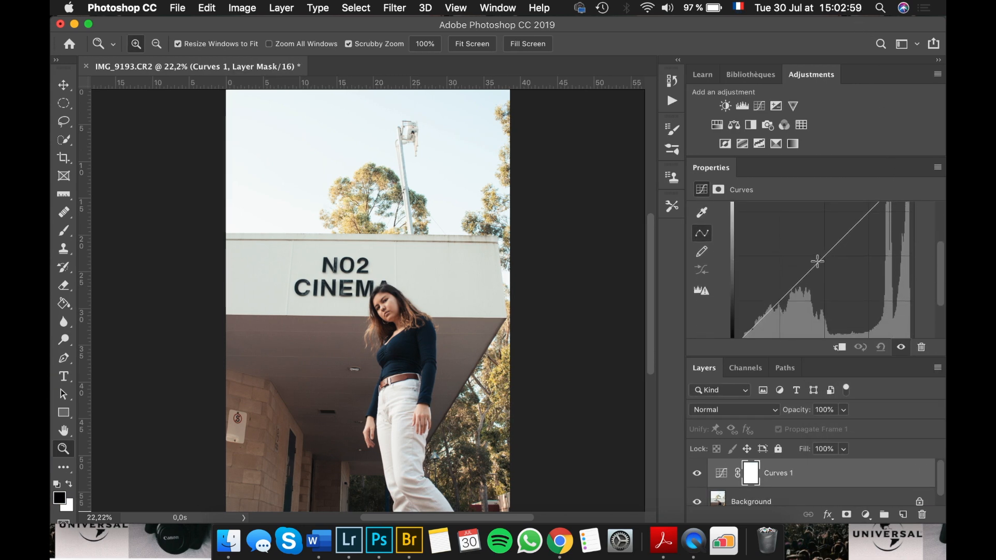
pyautogui.click(772, 310)
pyautogui.click(815, 267)
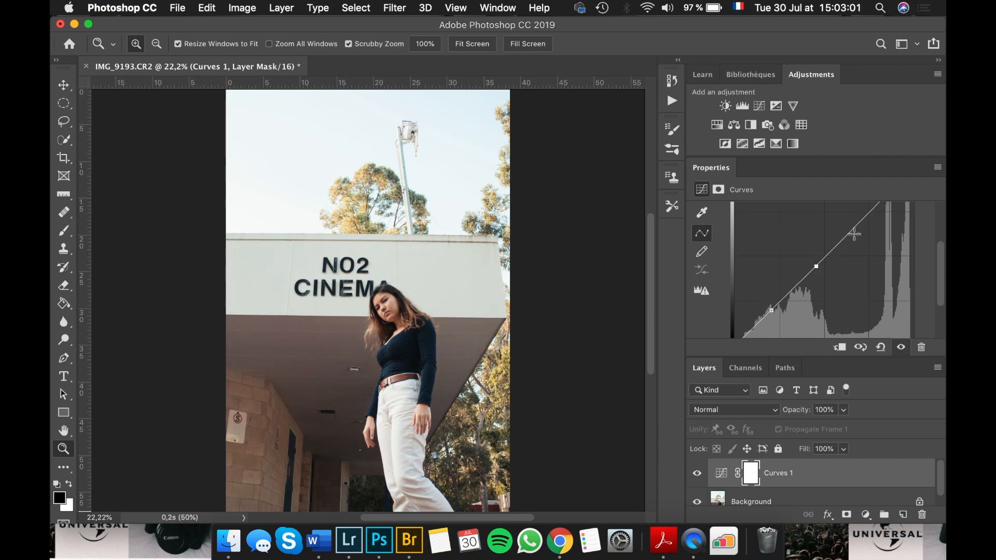
pyautogui.click(862, 218)
# - Lower the curve's shadow point to input 52, output 47, and fine-tune the highlight point
pyautogui.moveTo(771, 310); pyautogui.dragTo(772, 313)
pyautogui.scroll(2, 815, 301)
pyautogui.moveTo(862, 234); pyautogui.dragTo(866, 234)
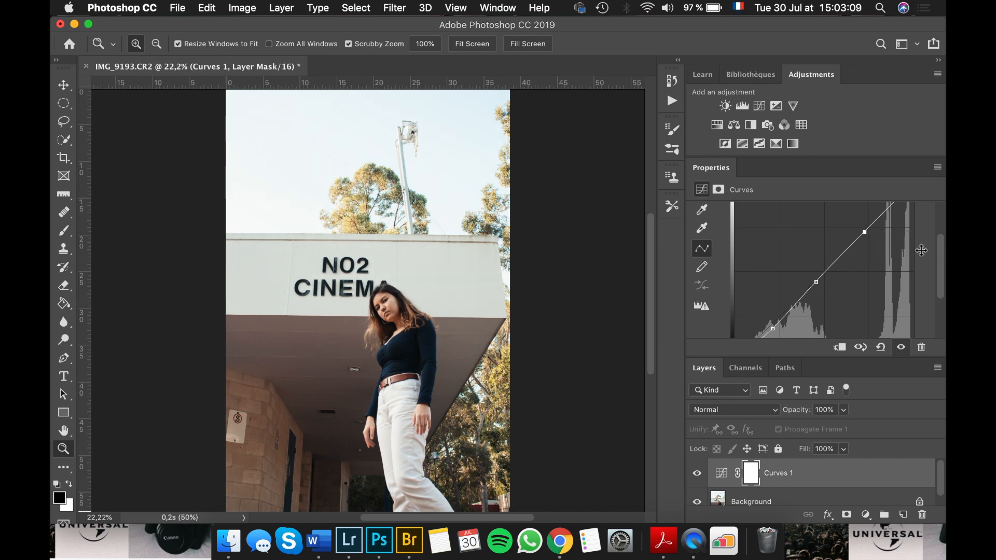
pyautogui.scroll(-1, 942, 255)
pyautogui.scroll(-5, 850, 286)
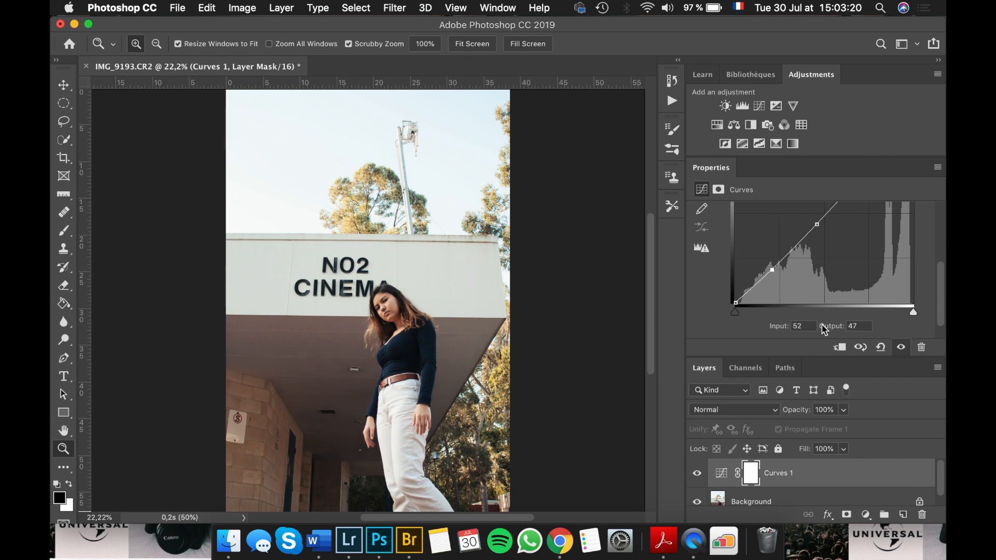
# - Add a Levels adjustment layer above the curves, set the shadow input level to 3 and fine-tune the midtones
pyautogui.click(865, 514)
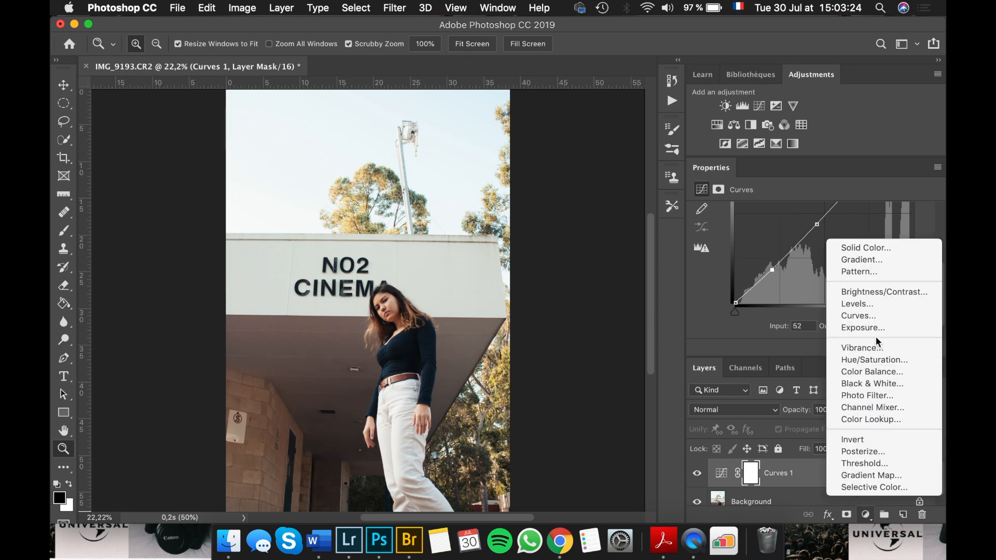
pyautogui.click(869, 305)
pyautogui.moveTo(734, 316); pyautogui.dragTo(737, 318)
pyautogui.moveTo(821, 315); pyautogui.dragTo(820, 315)
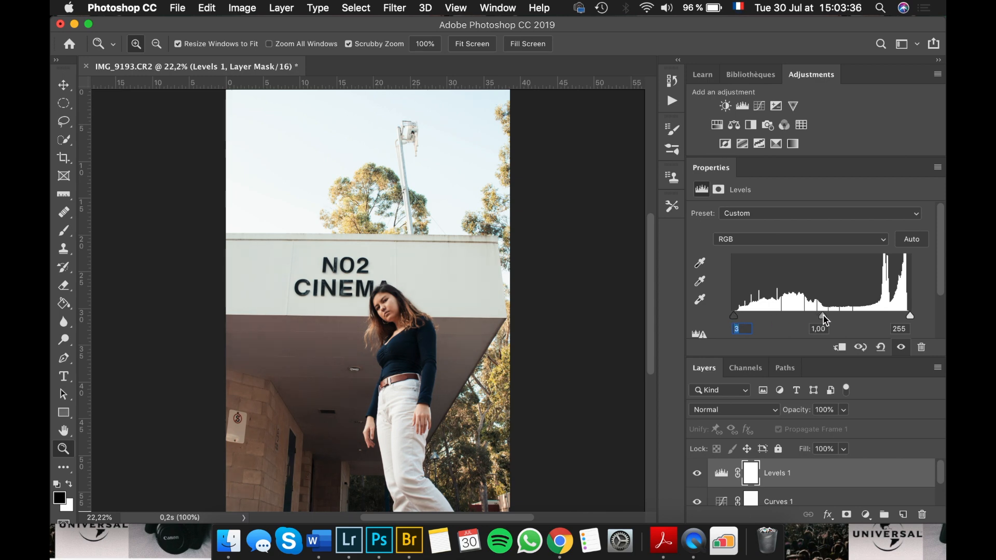
# - Lower the Levels highlight input slightly, and add a Color Balance adjustment layer with its midtone colours adjusted
pyautogui.moveTo(912, 317); pyautogui.dragTo(899, 316)
pyautogui.click(865, 515)
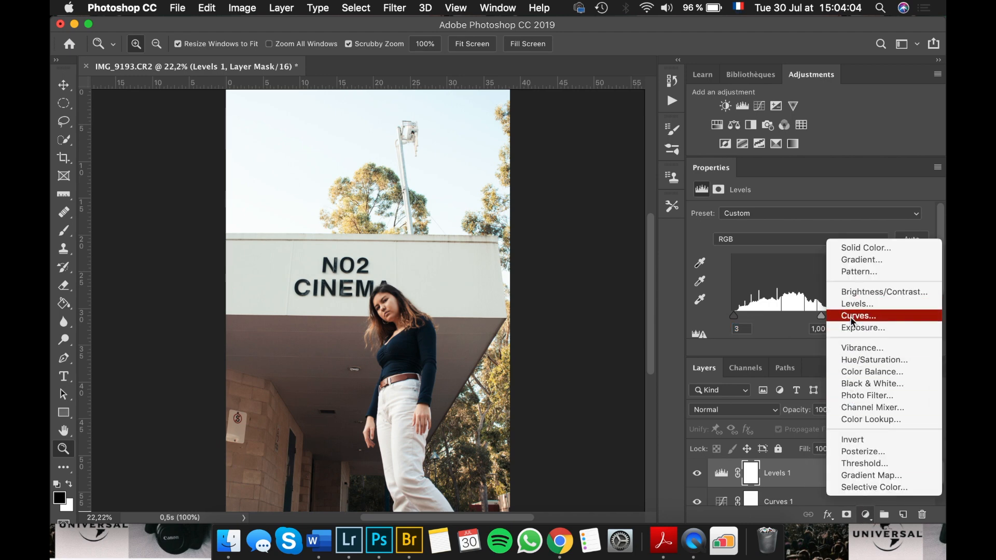
pyautogui.click(856, 372)
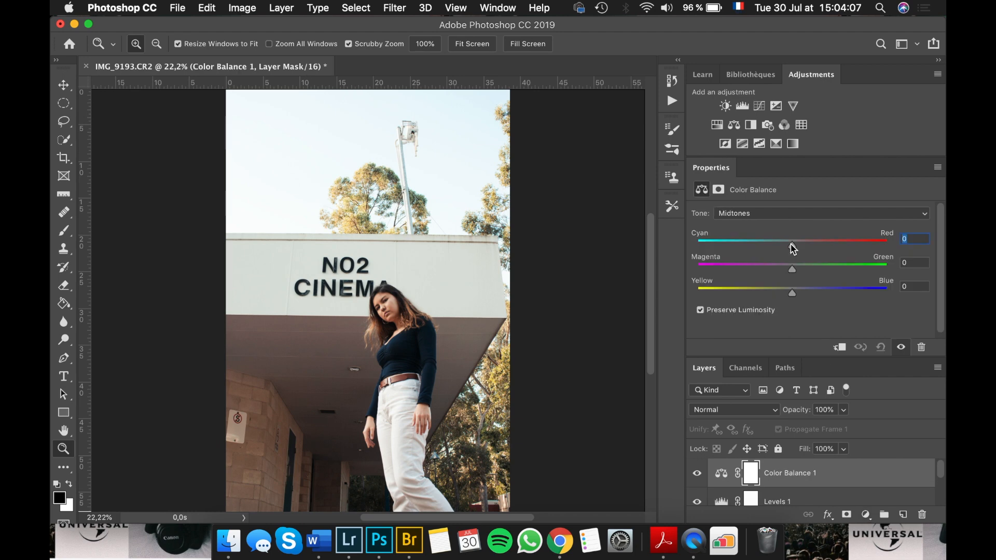
pyautogui.moveTo(792, 245); pyautogui.dragTo(791, 292)
# - Fine-tune the Color Balance layer's colour sliders for the highlights and the shadows
pyautogui.click(767, 210)
pyautogui.click(767, 224)
pyautogui.moveTo(792, 245); pyautogui.dragTo(788, 291)
pyautogui.click(747, 213)
pyautogui.click(747, 187)
pyautogui.moveTo(792, 245); pyautogui.dragTo(794, 293)
# - Add a Color Lookup adjustment layer and browse to the LUTS folder in Documents for a 3D LUT file
pyautogui.click(862, 514)
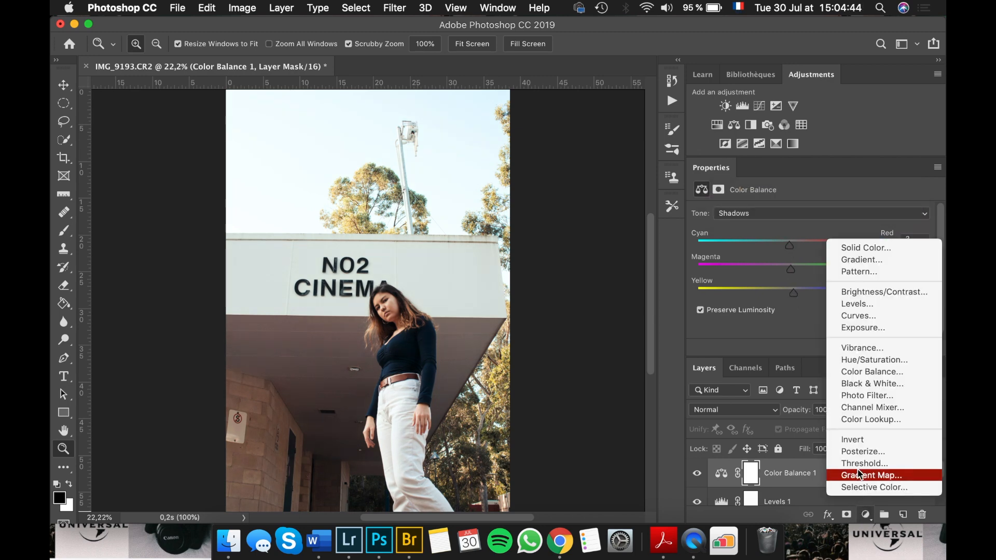
pyautogui.click(861, 418)
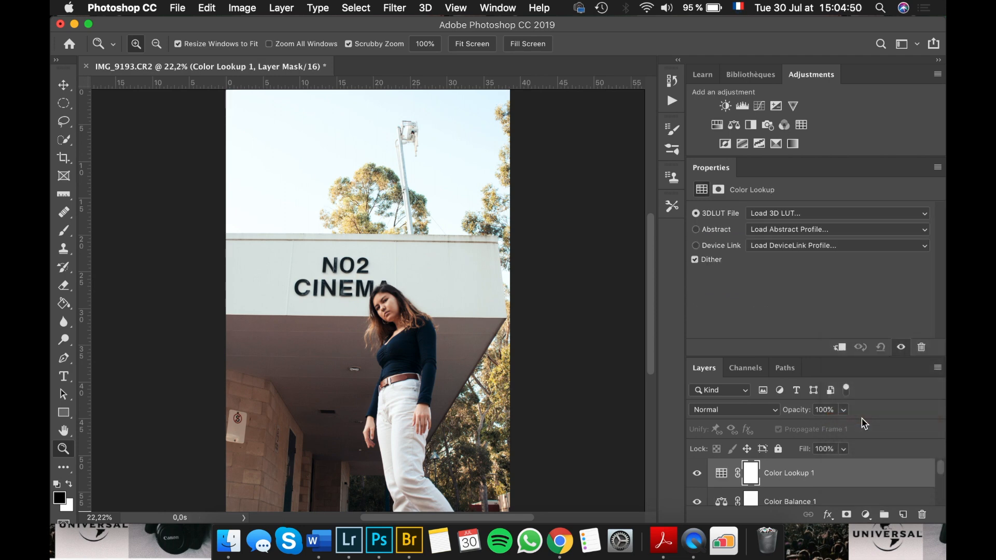
pyautogui.click(810, 218)
pyautogui.click(810, 217)
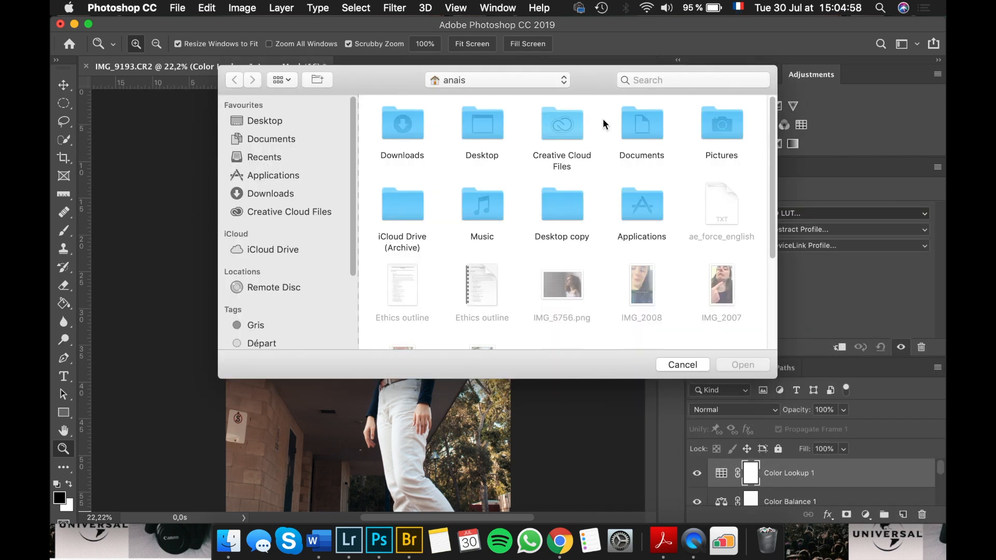
pyautogui.doubleClick(478, 131)
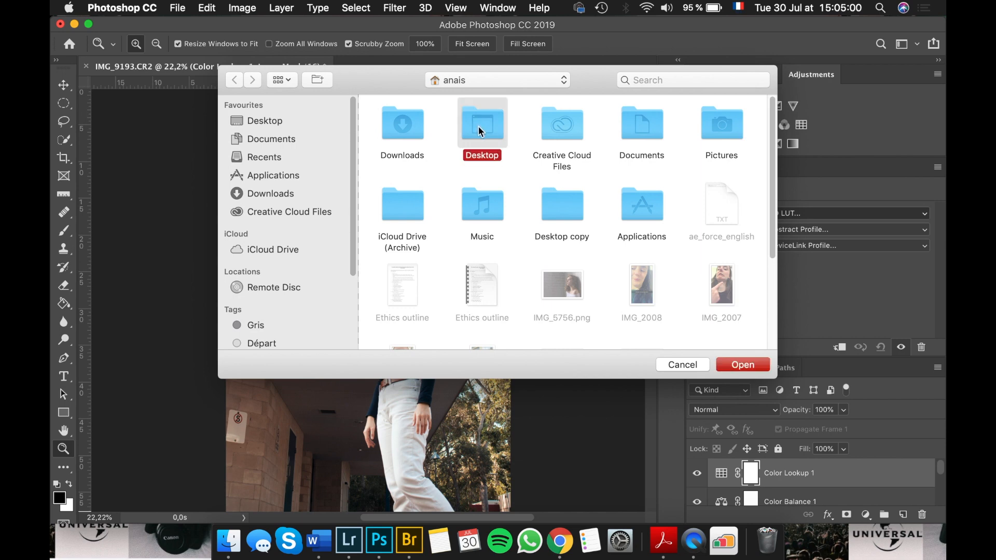
pyautogui.click(235, 80)
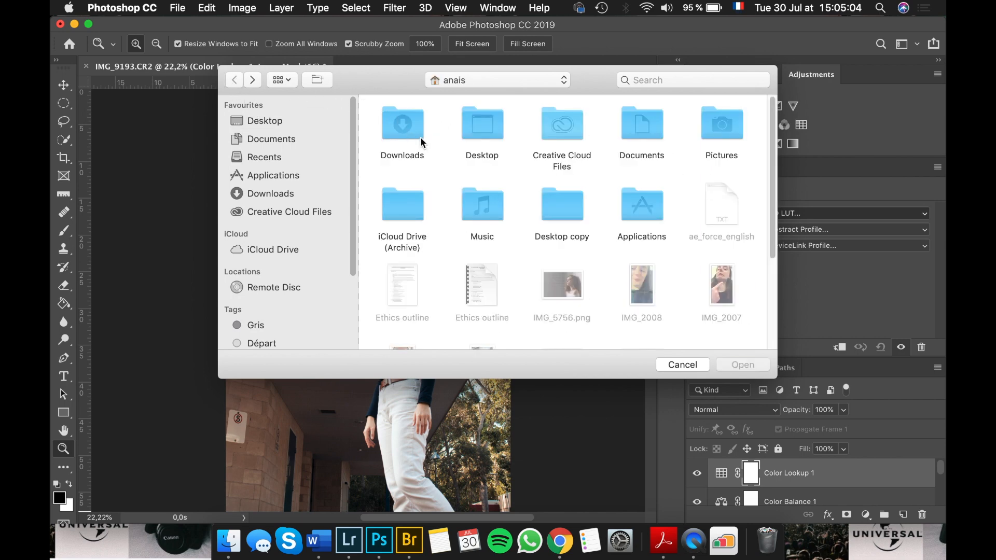
pyautogui.doubleClick(637, 117)
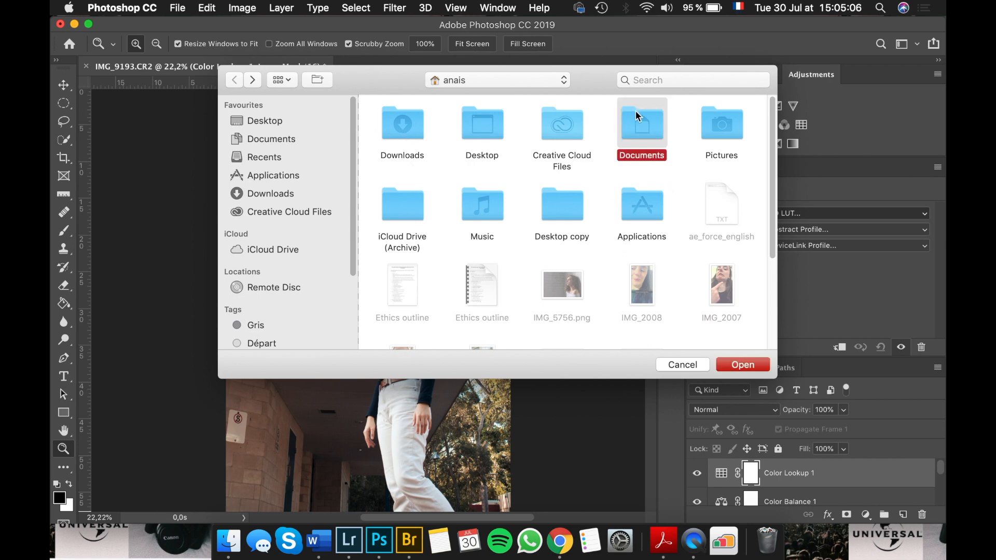
pyautogui.moveTo(771, 145); pyautogui.dragTo(774, 214)
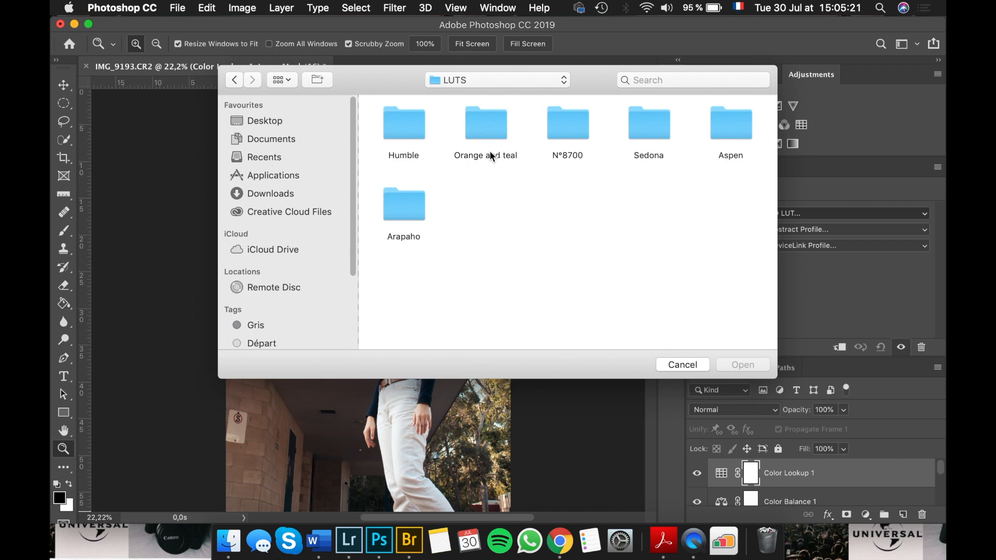
# - Load Berlin by SparkleStock.cube from the LUTs folder inside Orange and teal as the 3D LUT
pyautogui.doubleClick(491, 129)
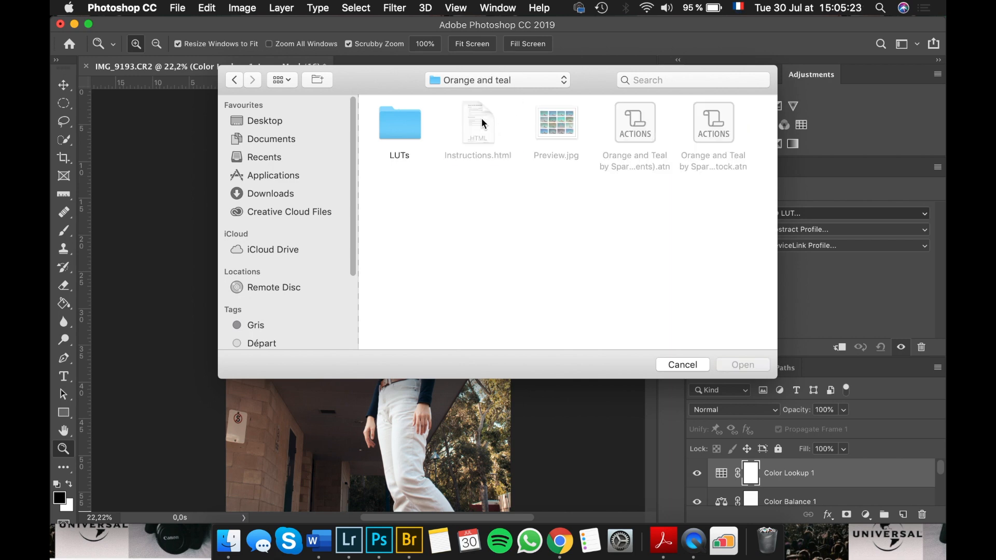
pyautogui.click(235, 79)
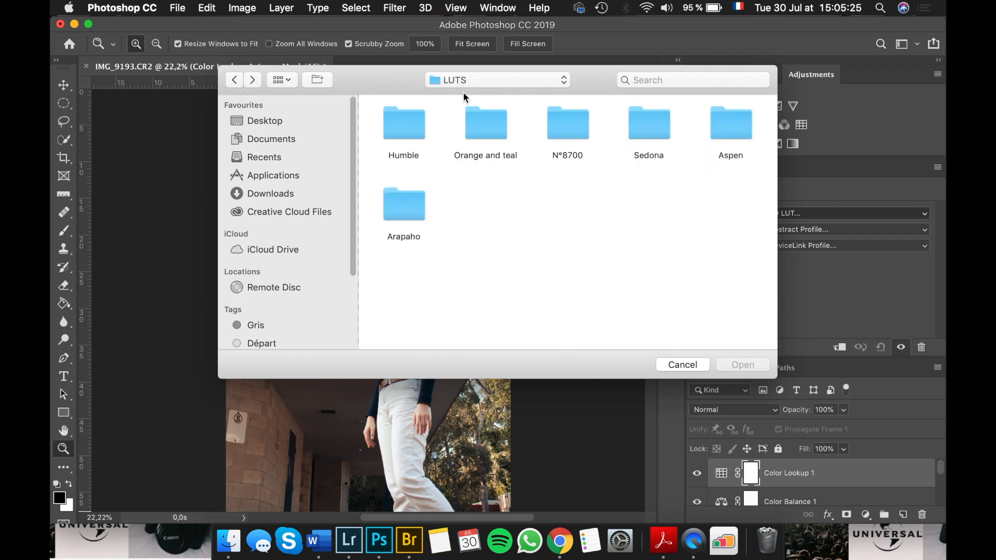
pyautogui.doubleClick(478, 126)
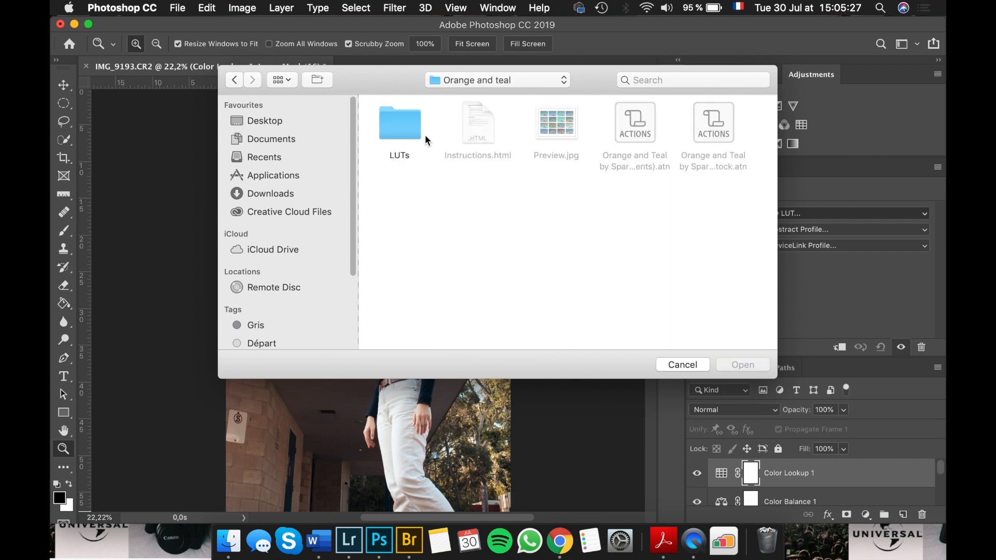
pyautogui.click(400, 128)
pyautogui.doubleClick(399, 129)
pyautogui.doubleClick(405, 124)
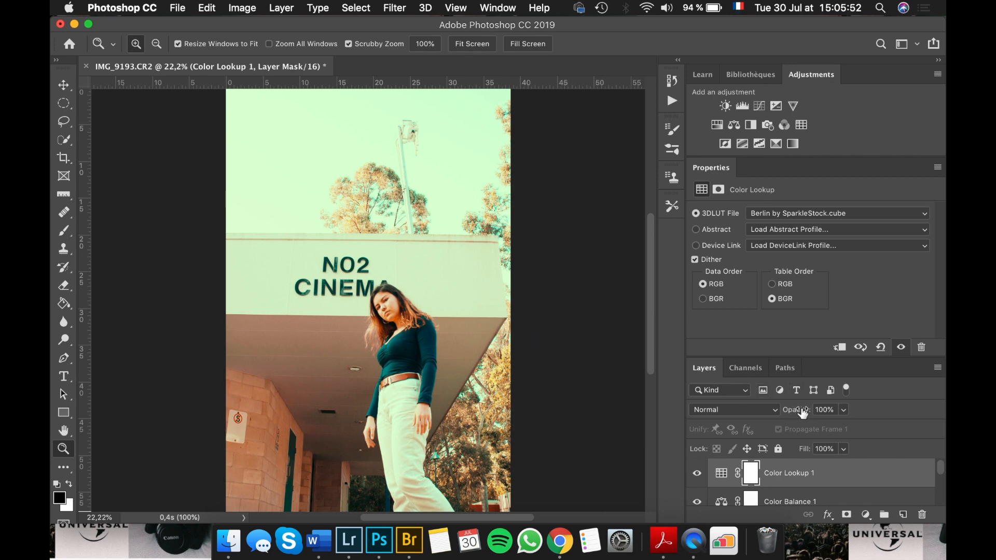
# - Lower the Color Lookup layer's opacity to 25%, checking the photo with and without the layer
pyautogui.moveTo(801, 413); pyautogui.dragTo(789, 415)
pyautogui.click(697, 474)
pyautogui.moveTo(800, 415); pyautogui.dragTo(796, 415)
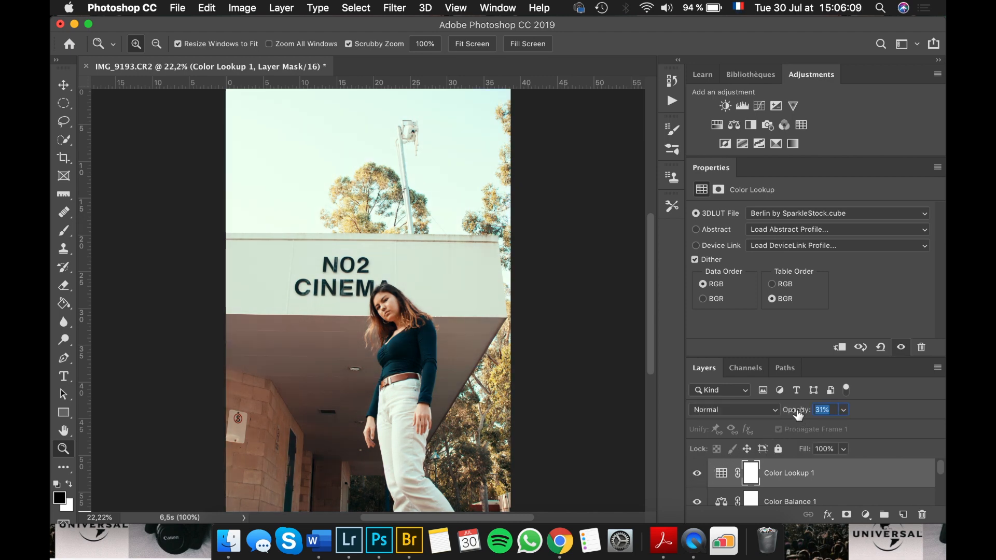
# - Select all the adjustment layers from Color Lookup down to Curves and group them
pyautogui.scroll(-2, 935, 480)
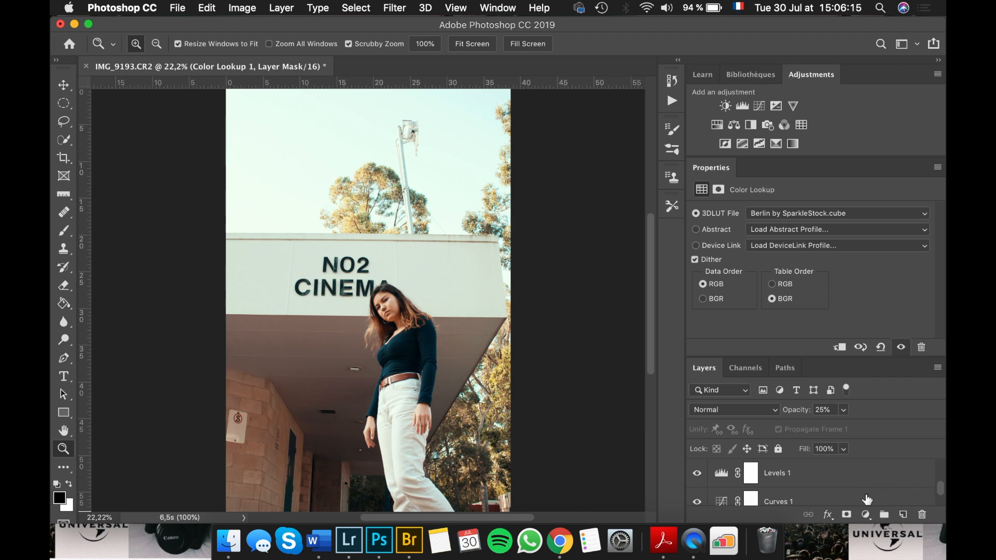
pyautogui.keyDown('shift'); pyautogui.click(855, 498); pyautogui.keyUp('shift')
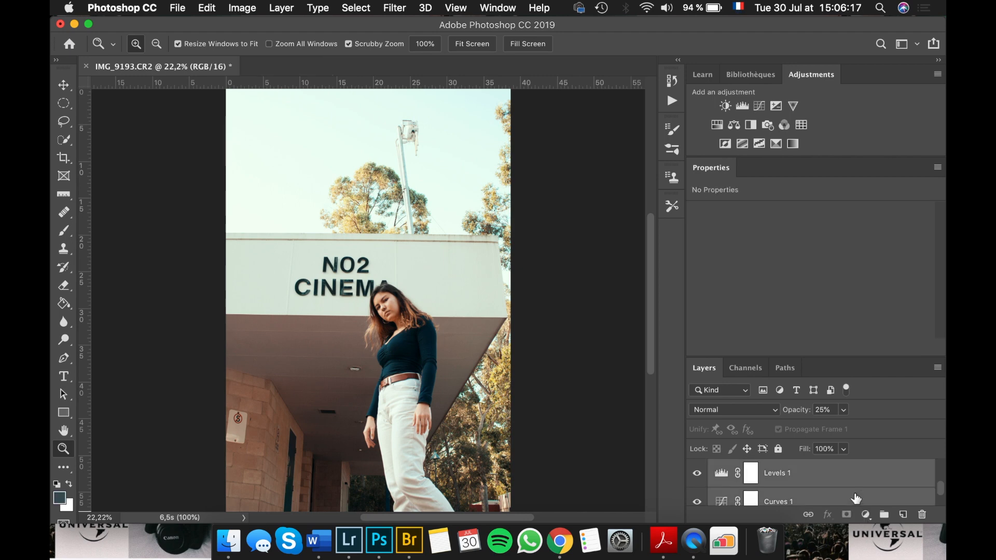
pyautogui.press('super+g')
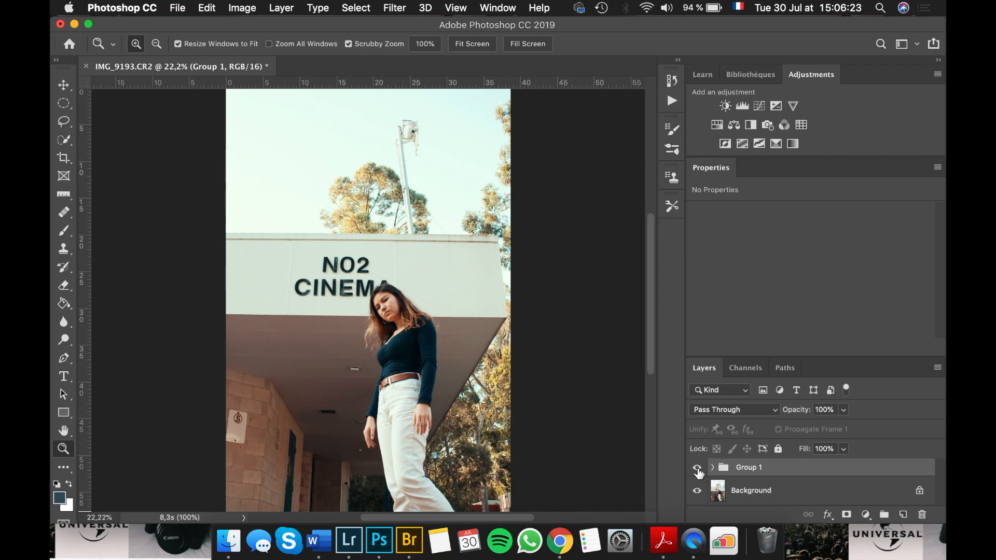
# - Toggle the adjustment group's visibility to compare the cinema photo before and after the edits
pyautogui.click(698, 469)
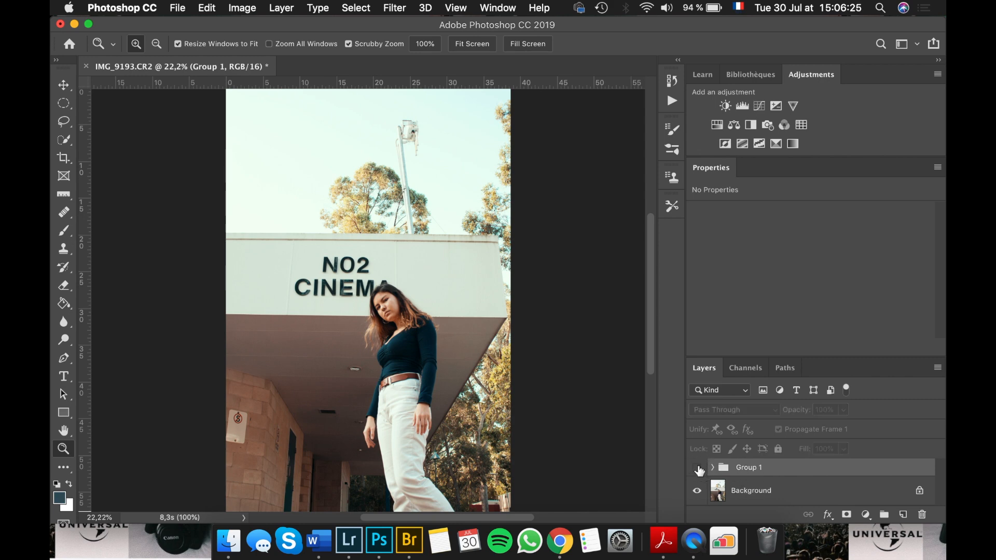
pyautogui.click(697, 469)
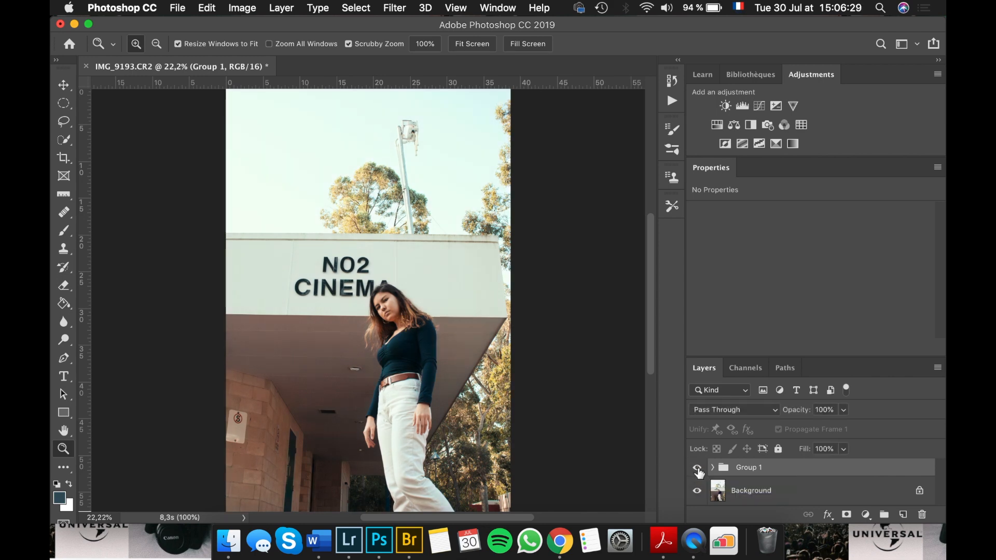
pyautogui.click(697, 469)
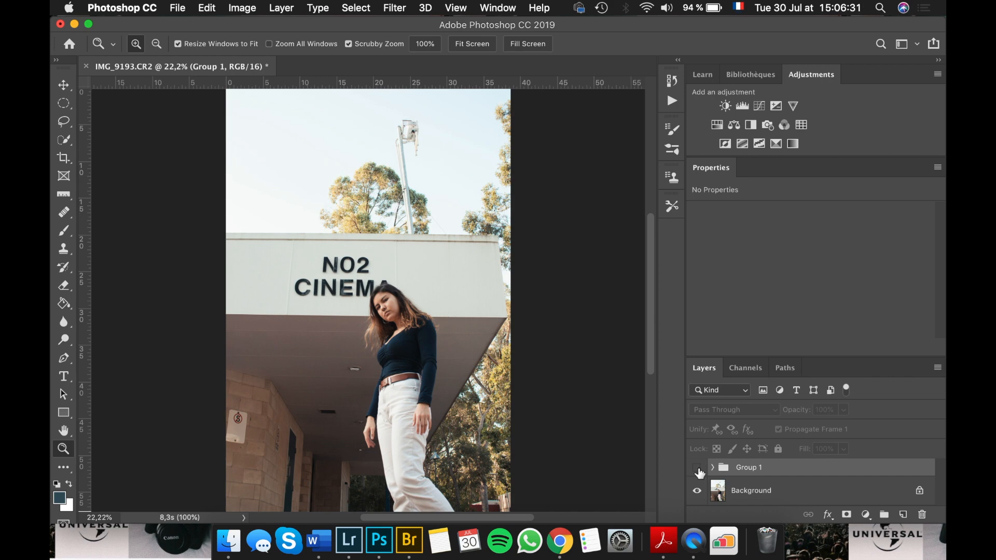
pyautogui.click(698, 469)
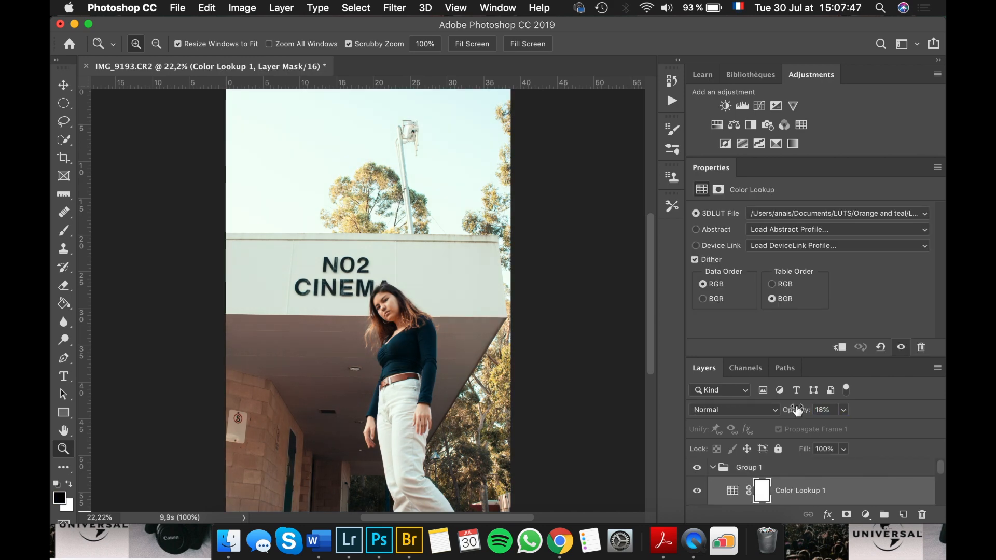
# - Collapse the adjustment group and quick-export the photo as IMG_9193.png to the Desktop
pyautogui.click(712, 468)
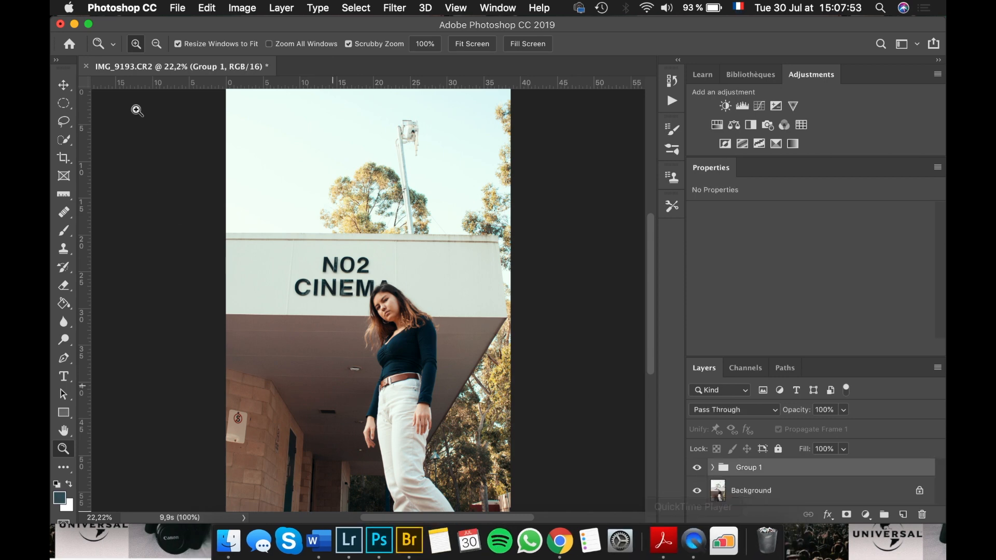
pyautogui.click(178, 8)
pyautogui.moveTo(250, 188)
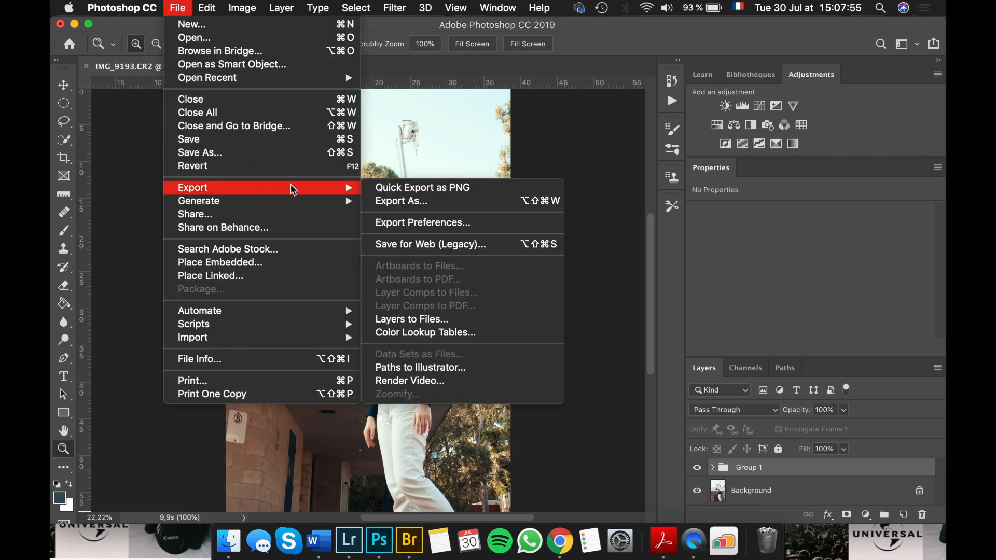
pyautogui.click(458, 190)
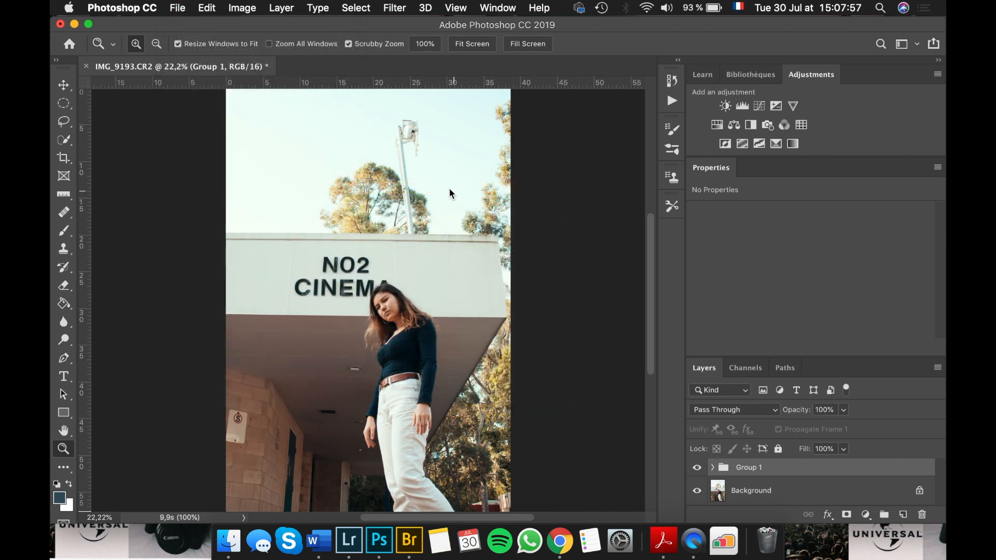
pyautogui.click(458, 191)
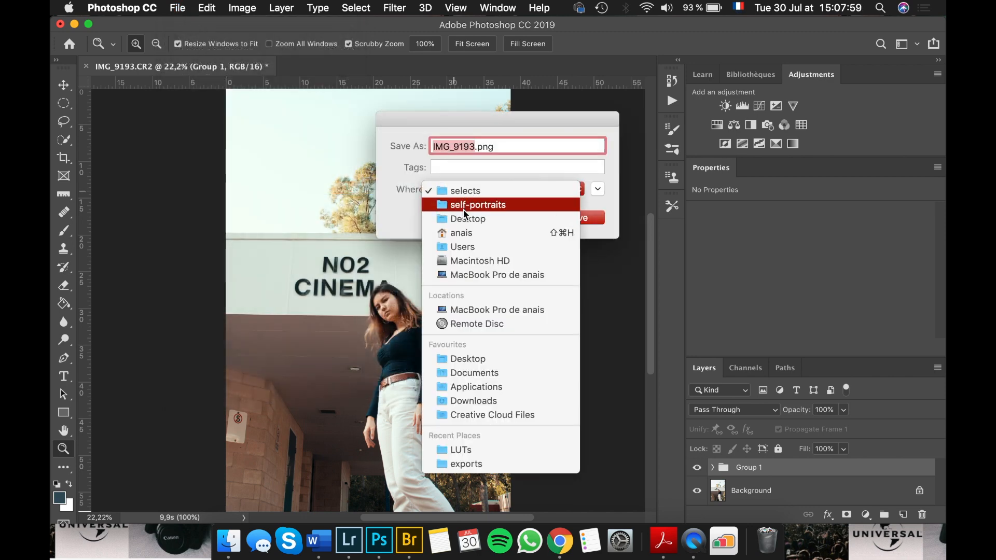
pyautogui.click(480, 217)
pyautogui.click(572, 217)
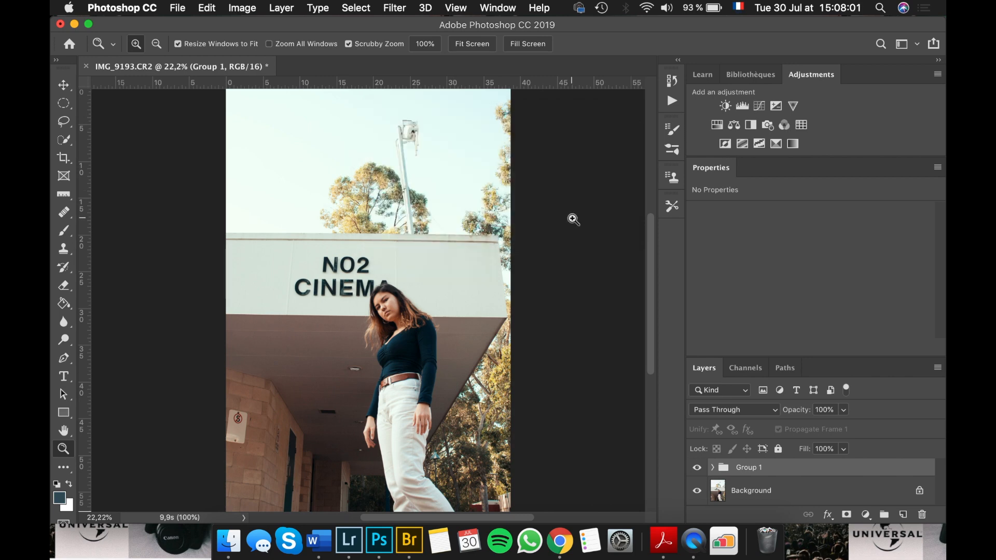
# - Open IMG_9190.CR2 from Lightroom in Photoshop, converting its colours to the working space, and fit it to the screen
pyautogui.click(349, 540)
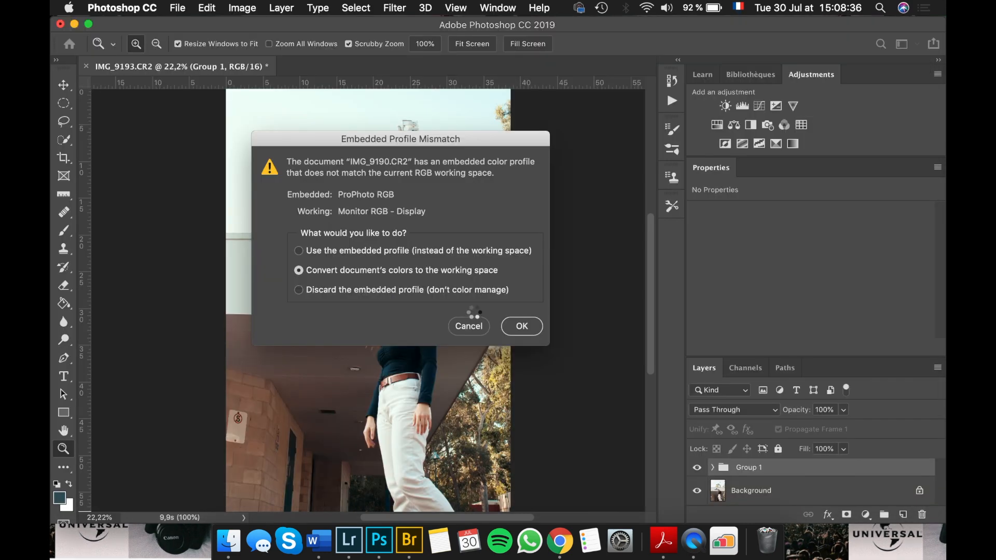
pyautogui.press('Return')
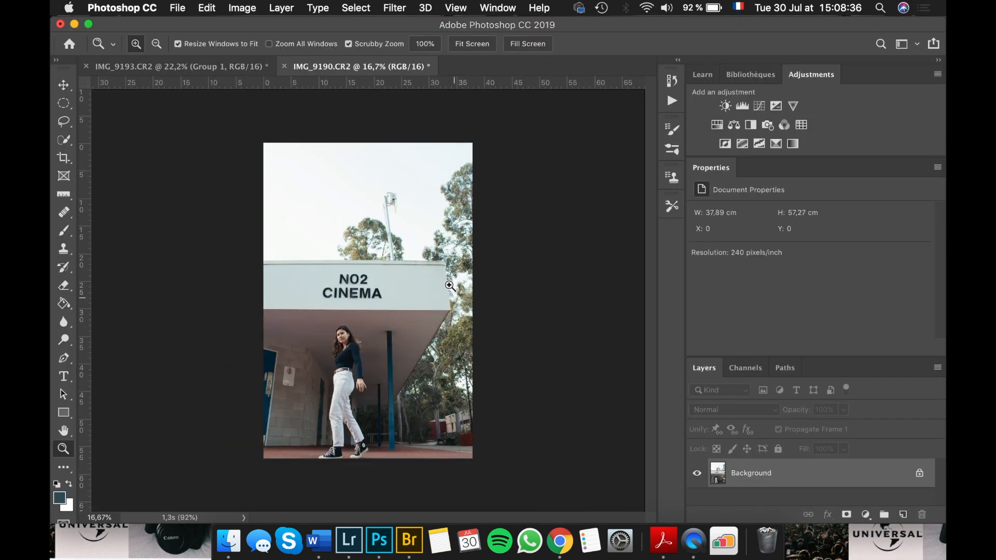
pyautogui.click(480, 46)
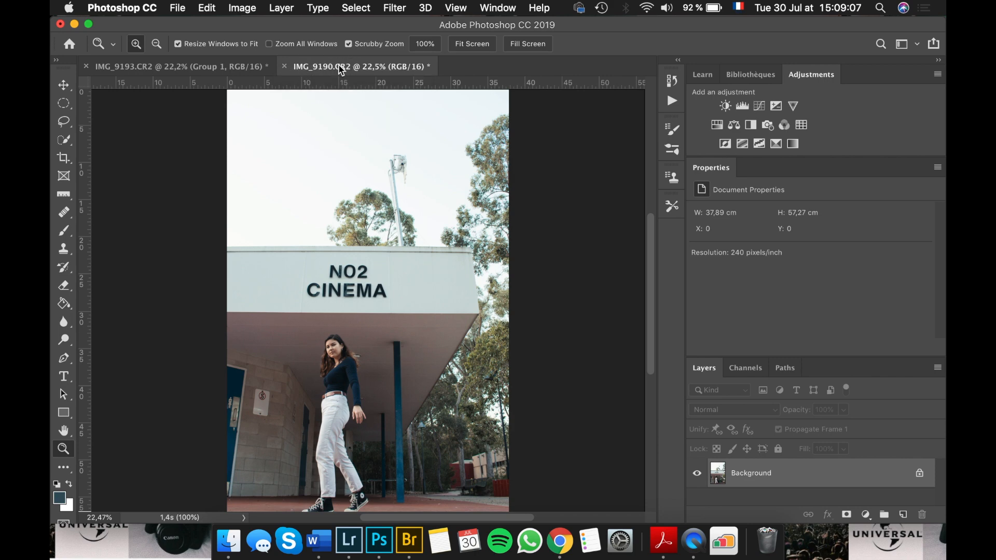
# - Float IMG_9190.CR2 in its own window and shift the main window so both photos are accessible
pyautogui.moveTo(340, 71); pyautogui.dragTo(723, 97)
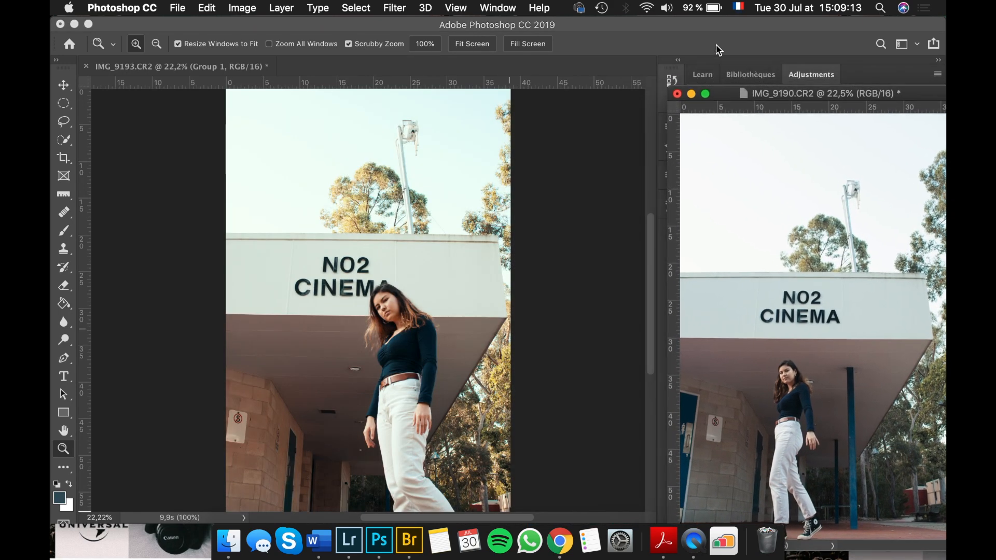
pyautogui.moveTo(717, 22); pyautogui.dragTo(650, 22)
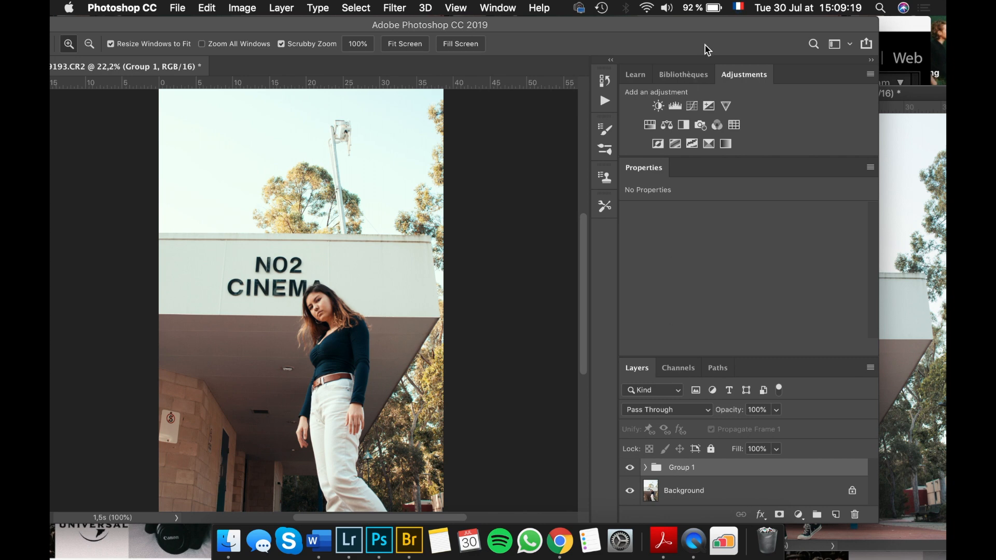
pyautogui.moveTo(728, 22); pyautogui.dragTo(711, 30)
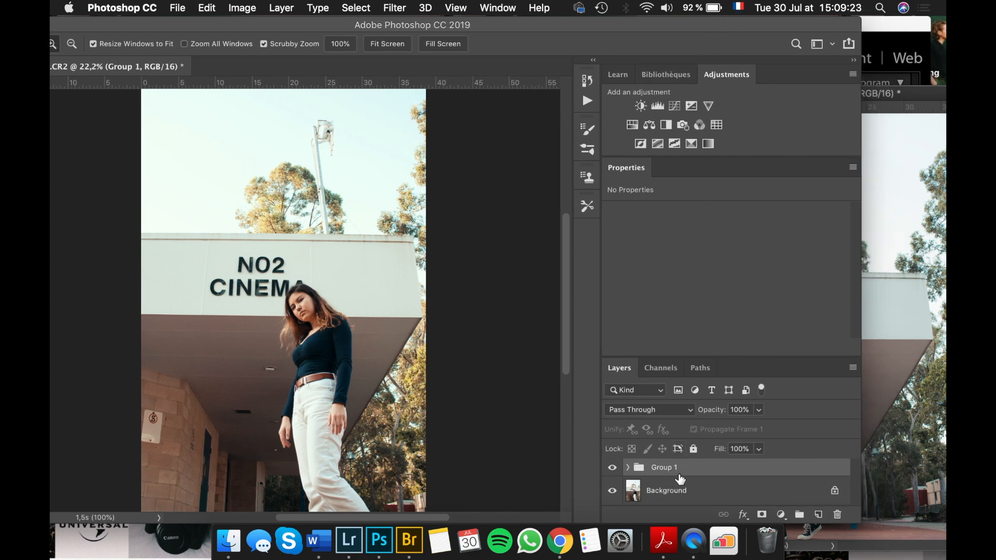
# - Copy the adjustment group from IMG_9193.CR2 onto IMG_9190.CR2, dock that photo back and restore the main window
pyautogui.moveTo(690, 469); pyautogui.dragTo(872, 421)
pyautogui.moveTo(783, 96); pyautogui.dragTo(461, 70)
pyautogui.doubleClick(529, 25)
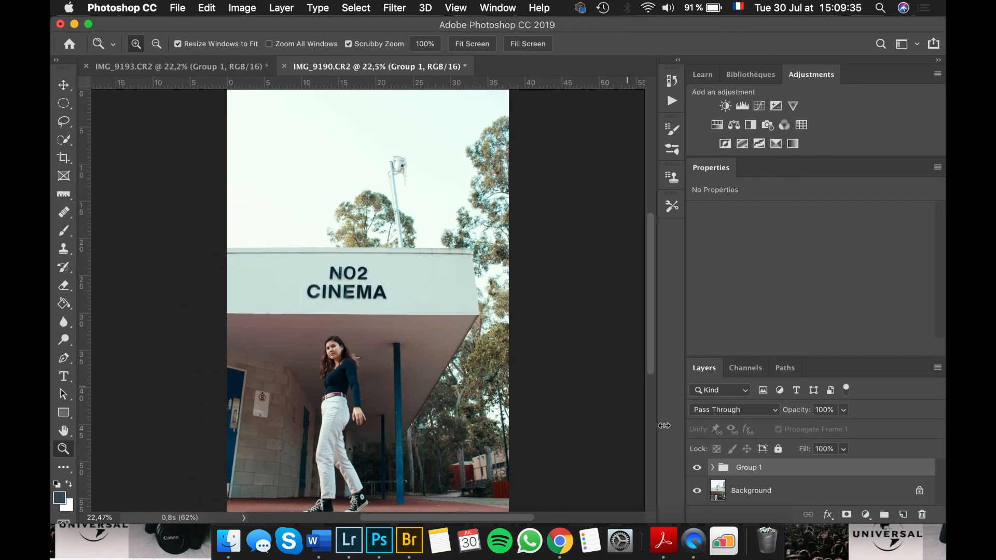
# - Toggle the copied group's visibility on IMG_9190.CR2 to compare the photo with and without the adjustments
pyautogui.click(697, 468)
pyautogui.click(697, 469)
pyautogui.click(697, 470)
pyautogui.click(697, 469)
# - Export IMG_9190.CR2 as a PNG to the Desktop, keeping the file name IMG_9190.png
pyautogui.click(179, 8)
pyautogui.moveTo(300, 187)
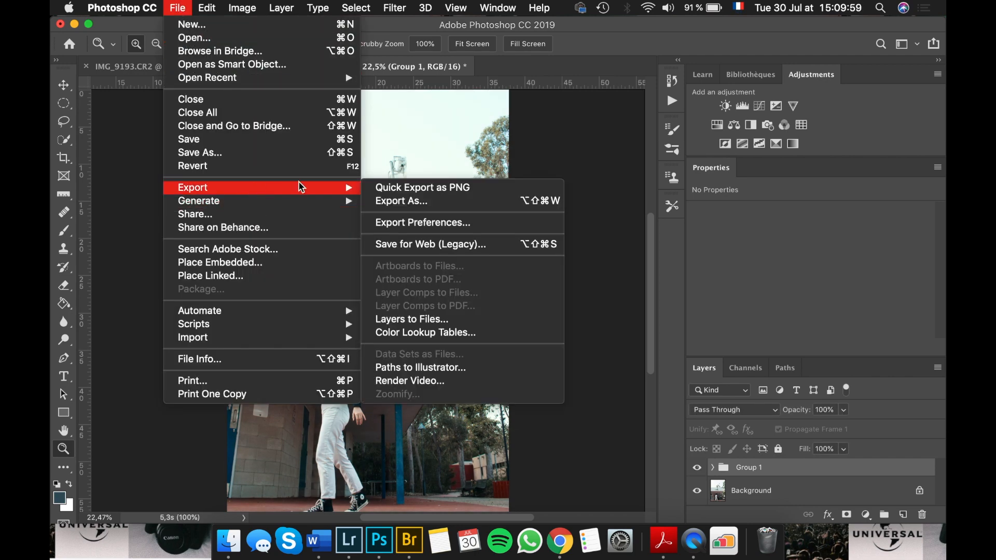
pyautogui.click(438, 190)
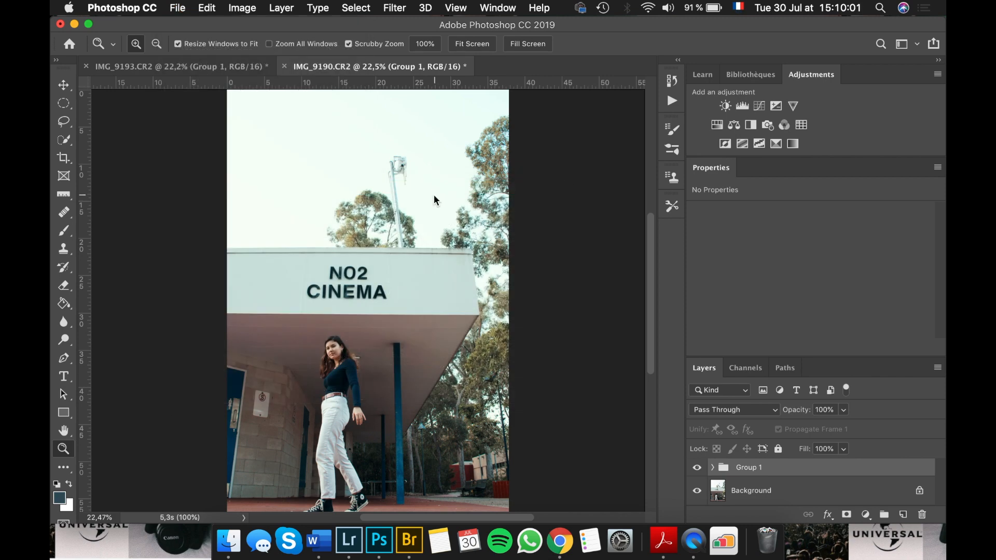
pyautogui.click(472, 191)
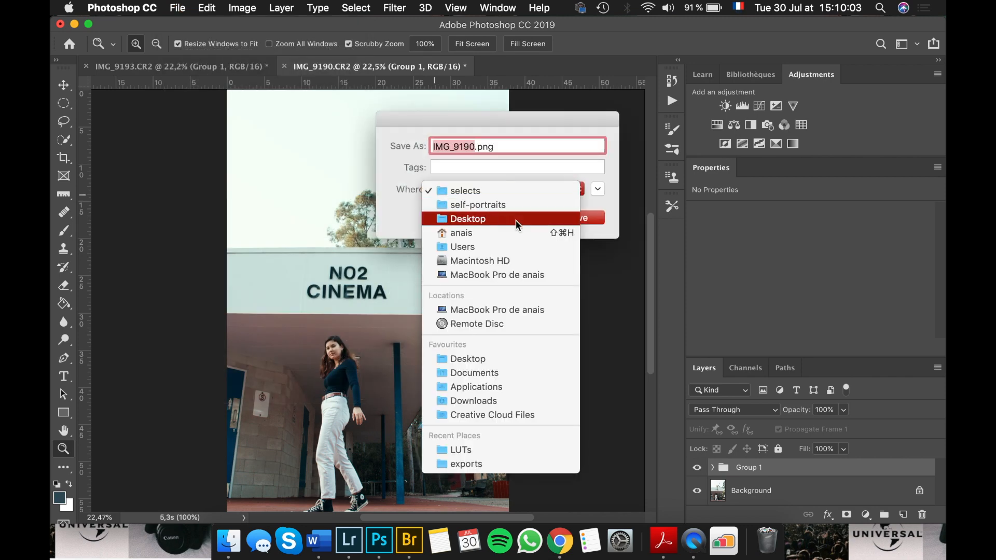
pyautogui.click(500, 219)
pyautogui.click(591, 220)
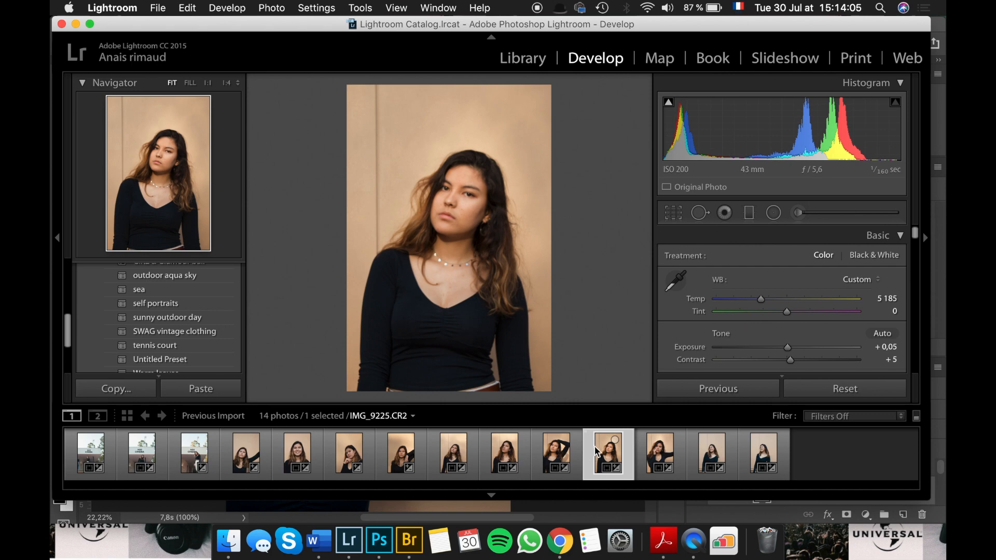
# - Open IMG_9225.CR2 from the Lightroom filmstrip in Adobe Photoshop CC 2019 for editing
pyautogui.rightClick(596, 446)
pyautogui.moveTo(630, 208)
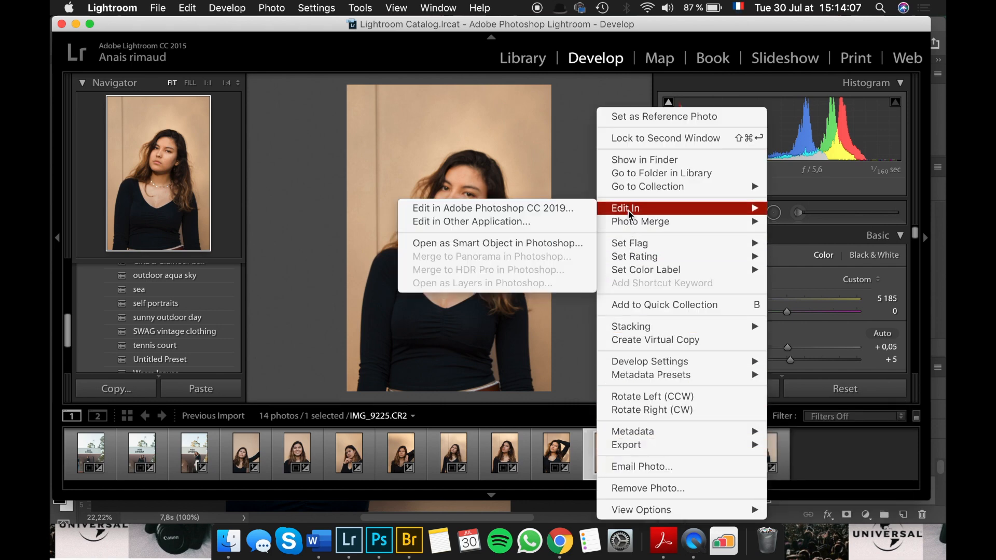
pyautogui.click(576, 209)
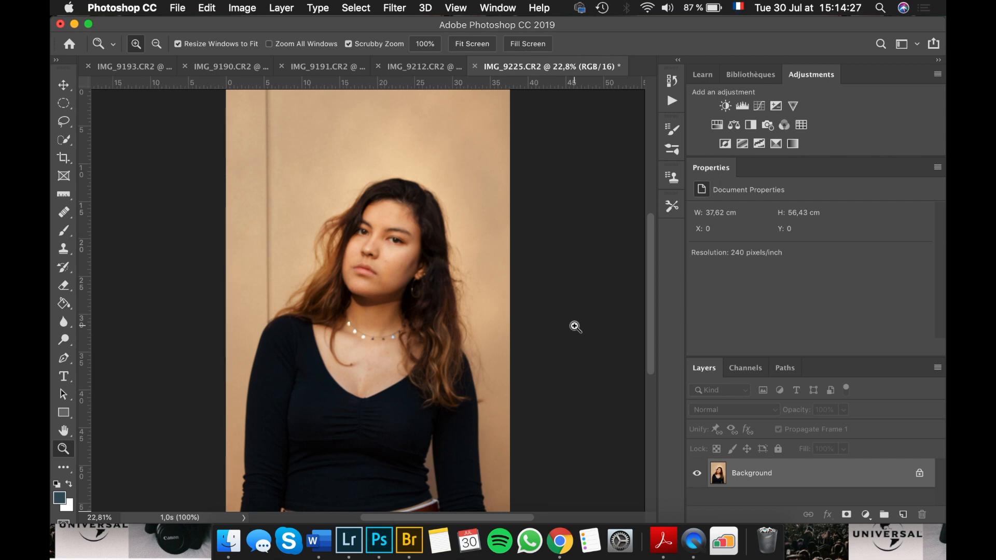
# - Sharpen the portrait using a duplicate of the background layer, filtered with High Pass at a 7.0-pixel radius and blended in Overlay mode
pyautogui.press('super+j')
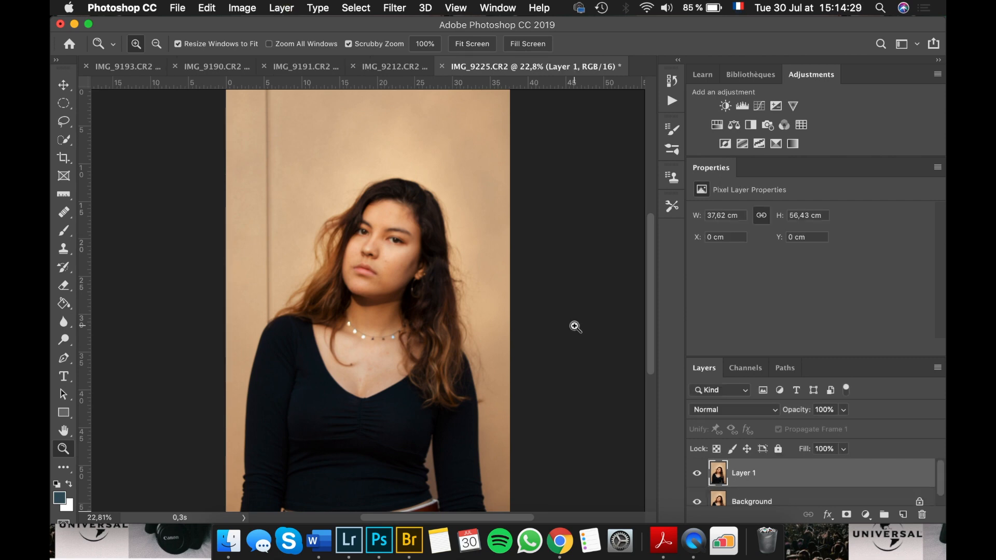
pyautogui.click(401, 6)
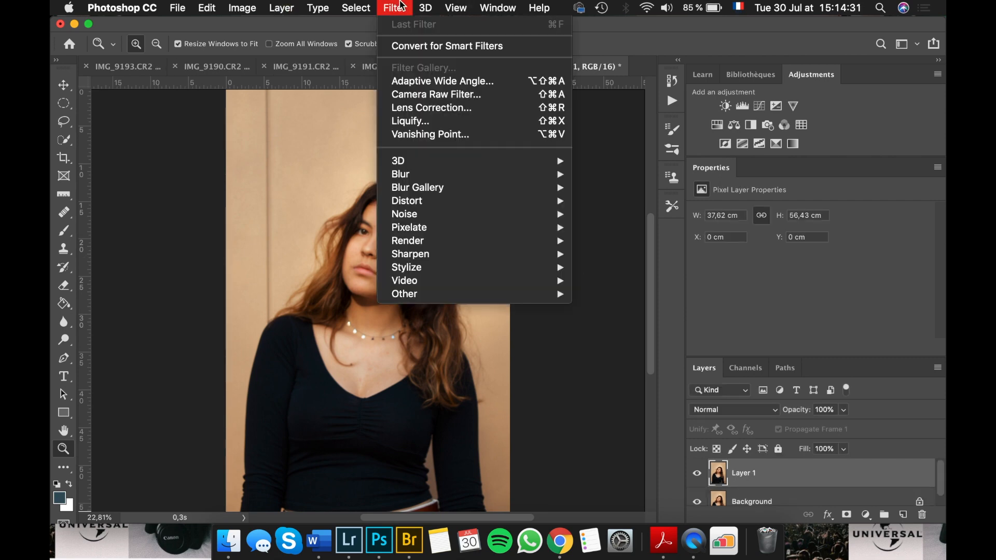
pyautogui.moveTo(405, 286)
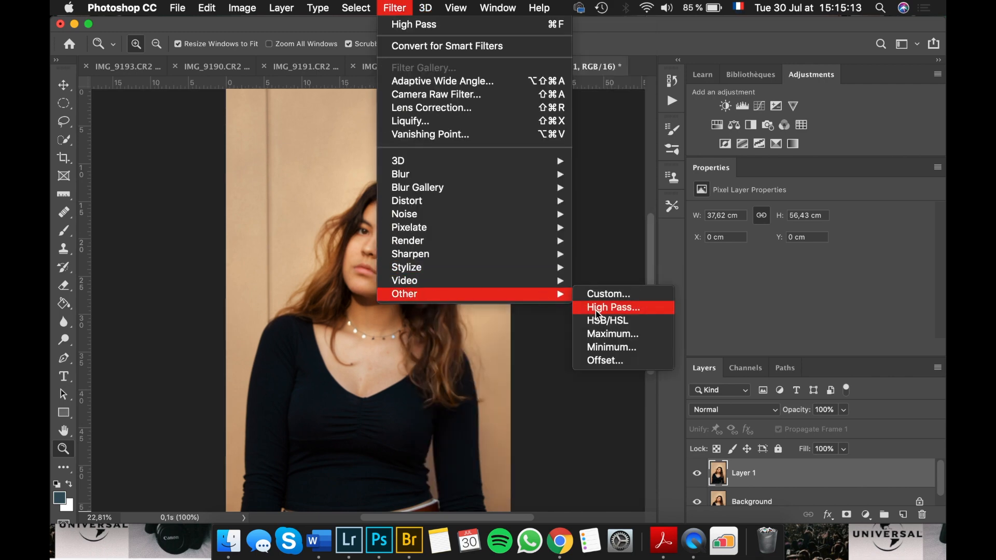
pyautogui.click(598, 309)
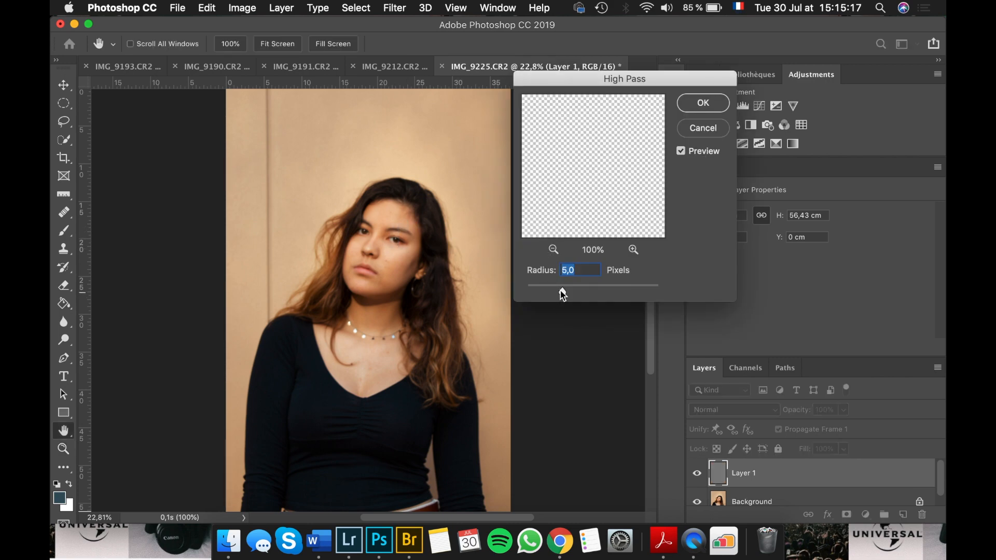
pyautogui.moveTo(562, 290); pyautogui.dragTo(569, 292)
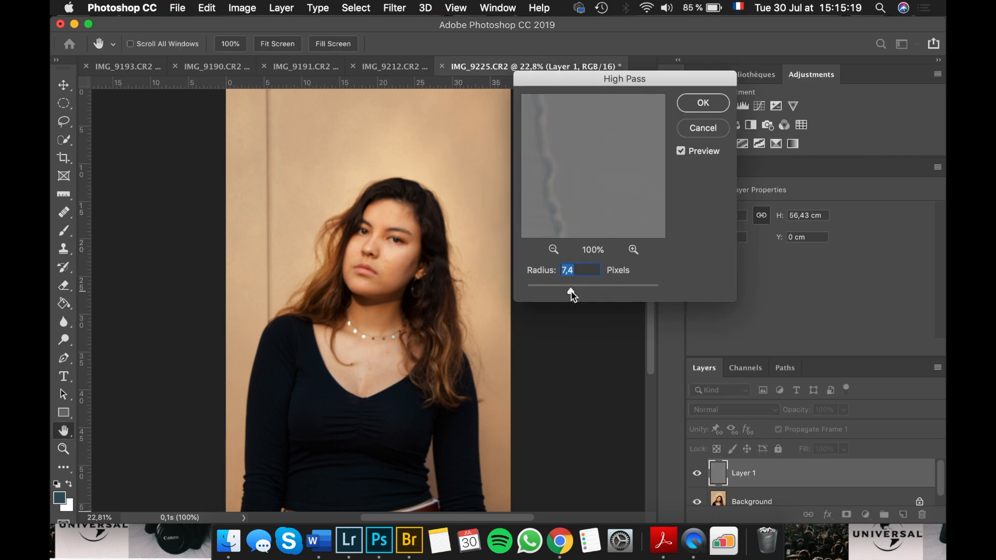
pyautogui.moveTo(568, 291); pyautogui.dragTo(569, 291)
pyautogui.click(398, 239)
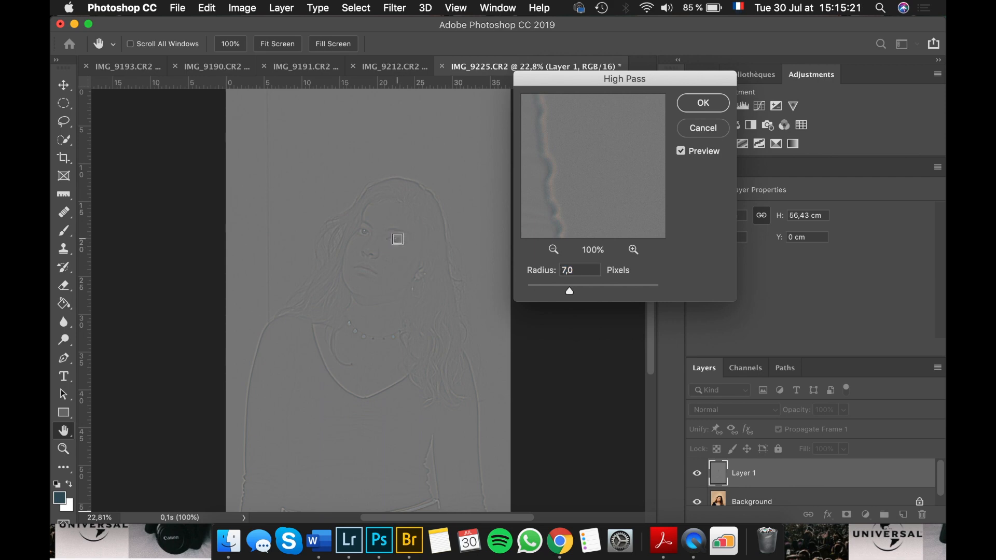
pyautogui.click(702, 103)
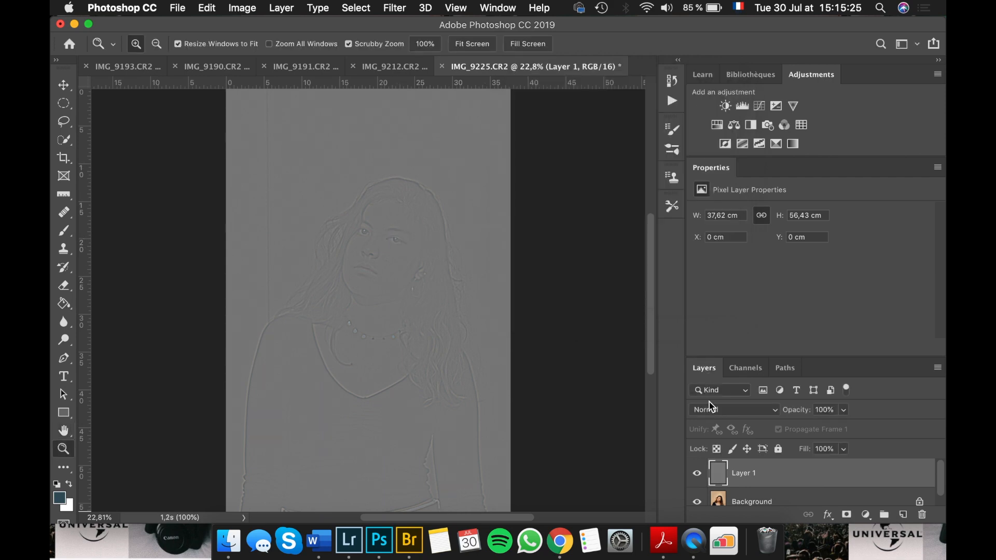
pyautogui.click(746, 409)
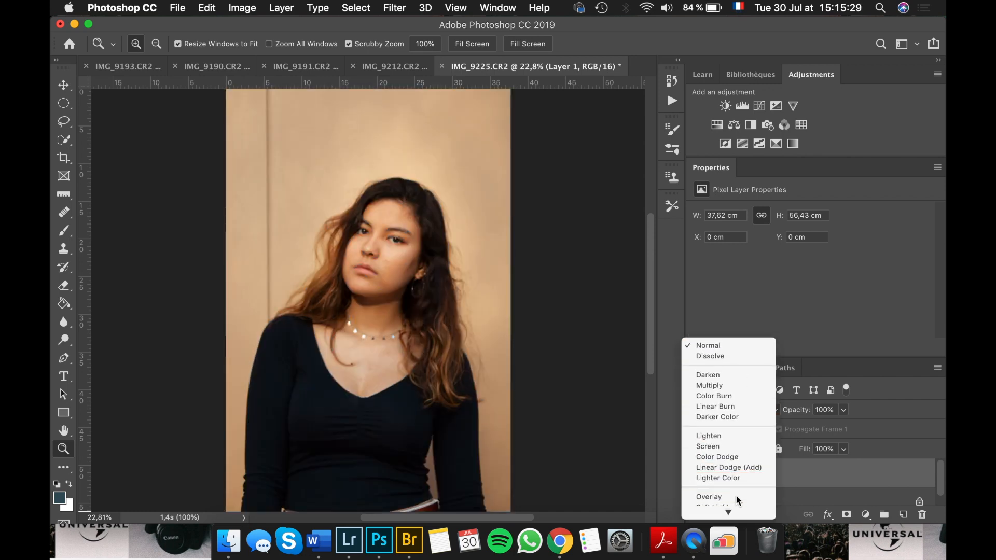
pyautogui.click(737, 497)
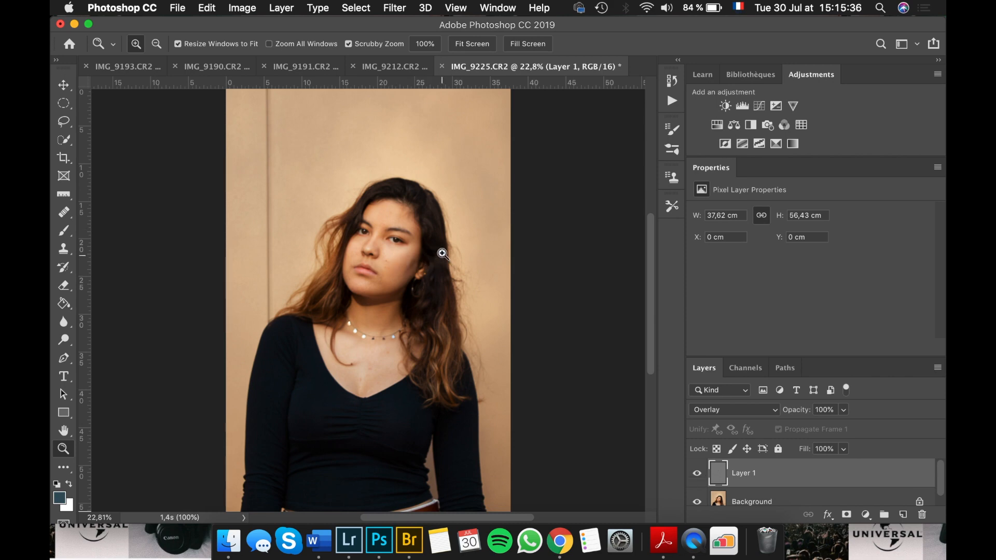
# - Examine the face at 50% zoom with the High Pass layer hidden and shown to compare the sharpening
pyautogui.click(392, 234)
pyautogui.click(392, 234)
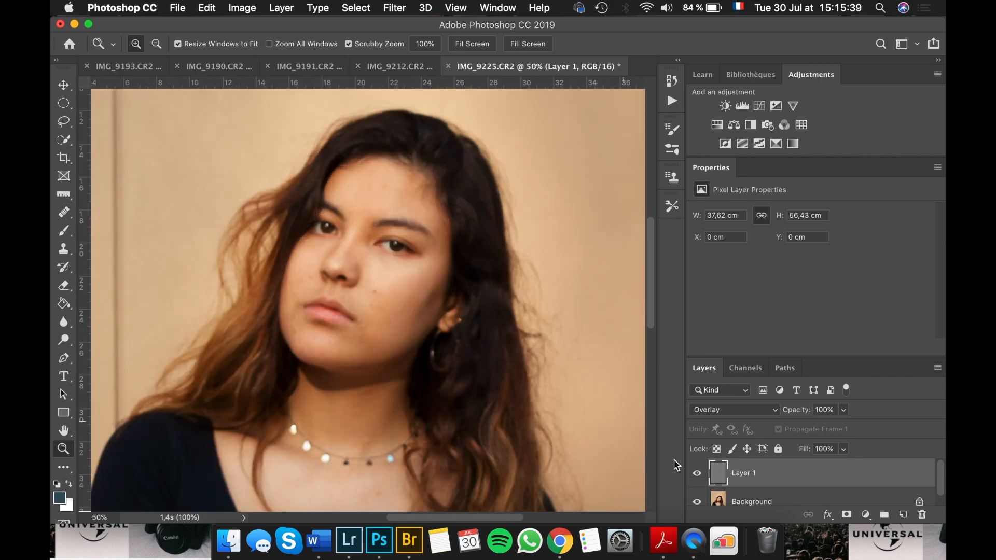
pyautogui.click(697, 474)
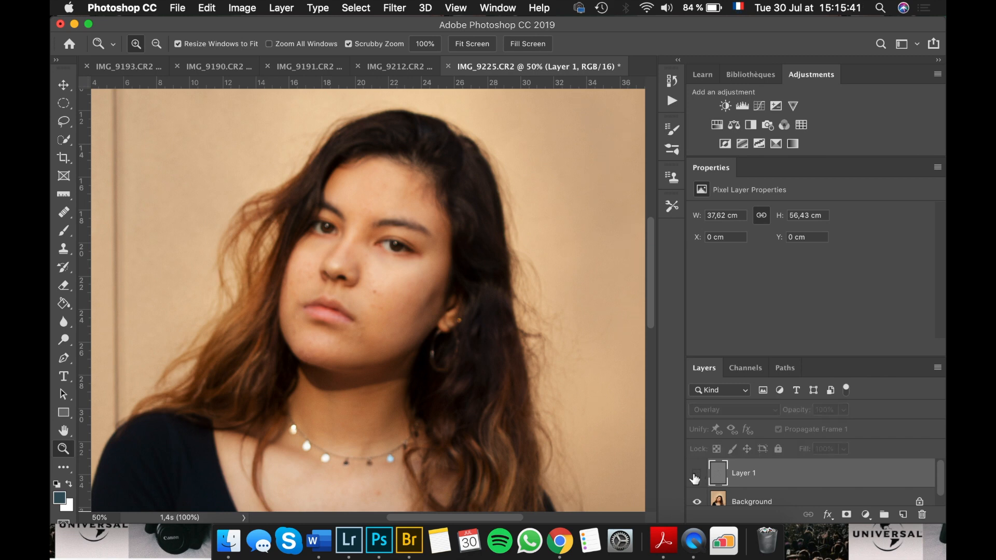
pyautogui.click(697, 474)
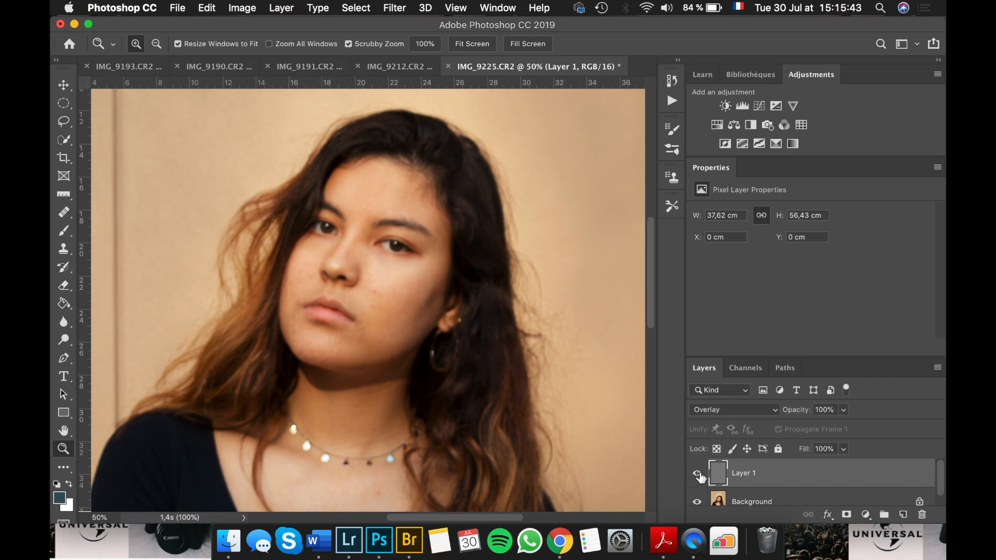
pyautogui.click(697, 474)
pyautogui.click(697, 474)
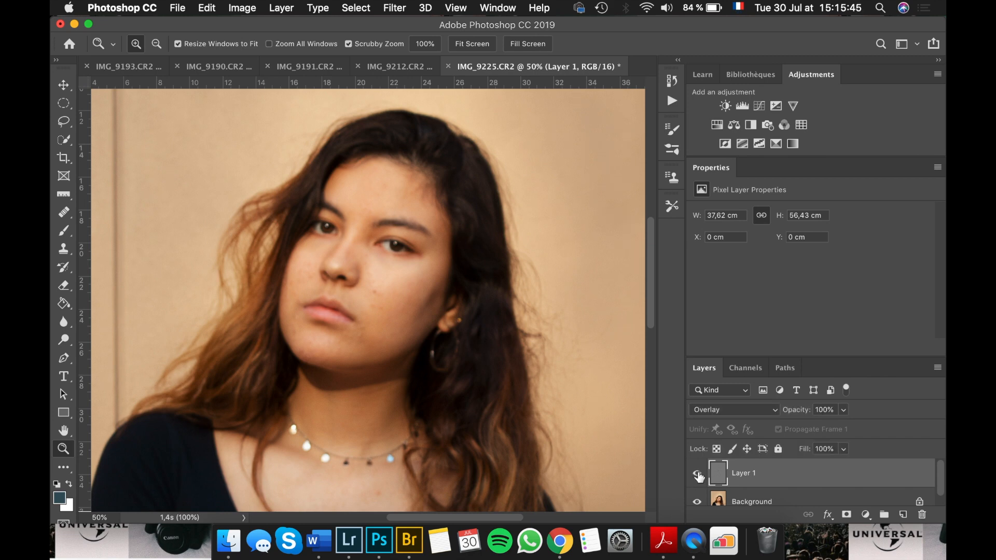